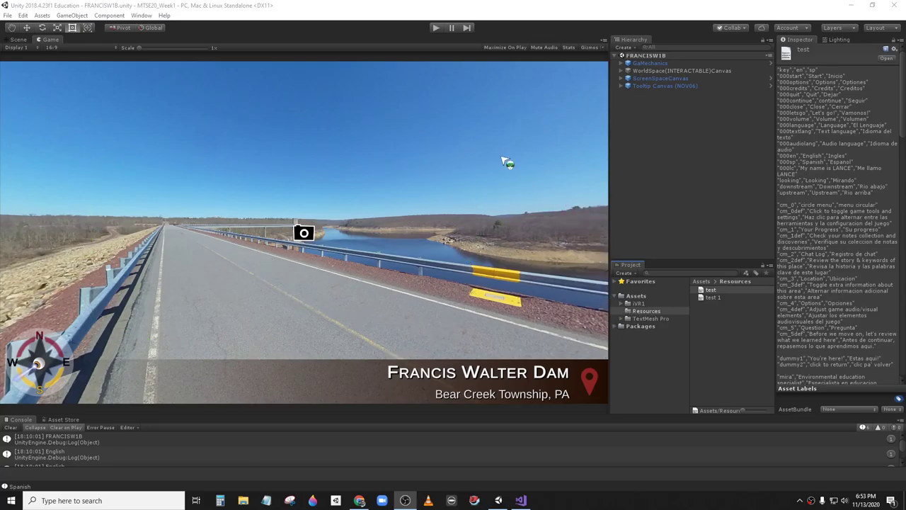
# Step: Play-test the current scene, checking photo 1's caption in Spanish and English, then stop
pyautogui.click(435, 28)
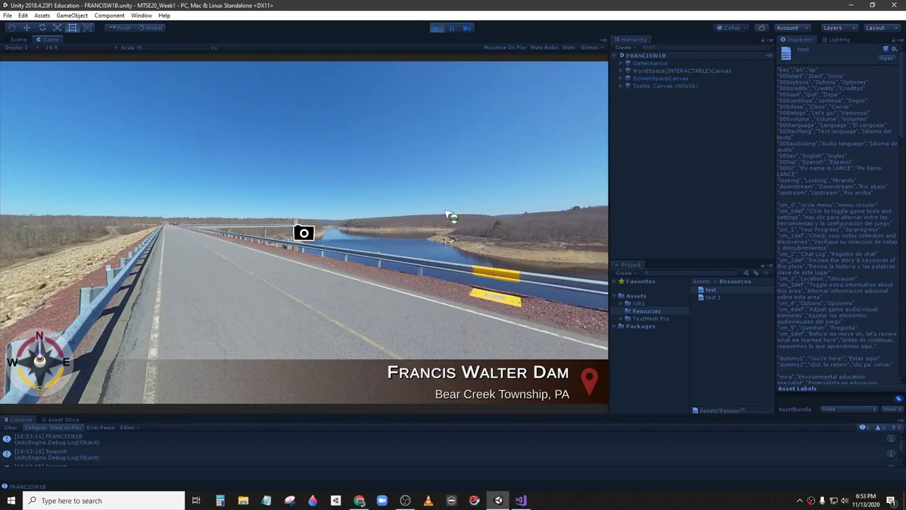
pyautogui.click(70, 342)
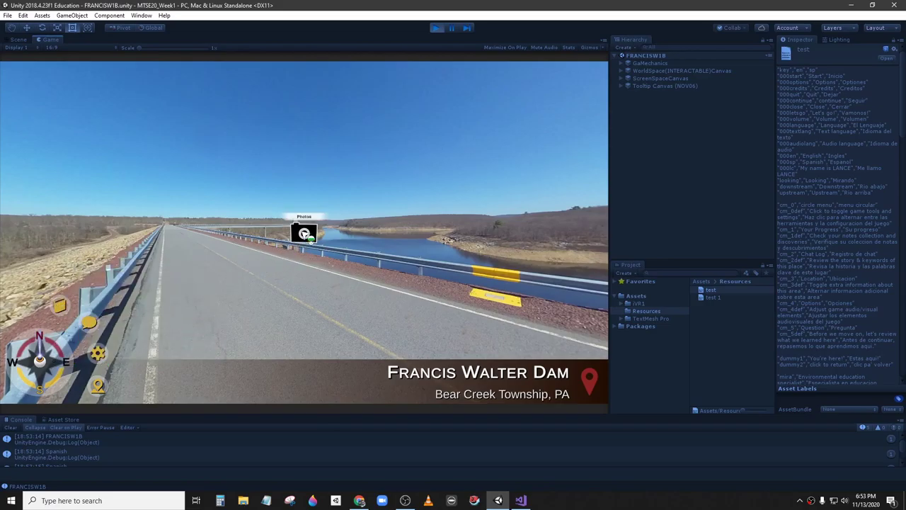
pyautogui.click(304, 234)
pyautogui.click(170, 228)
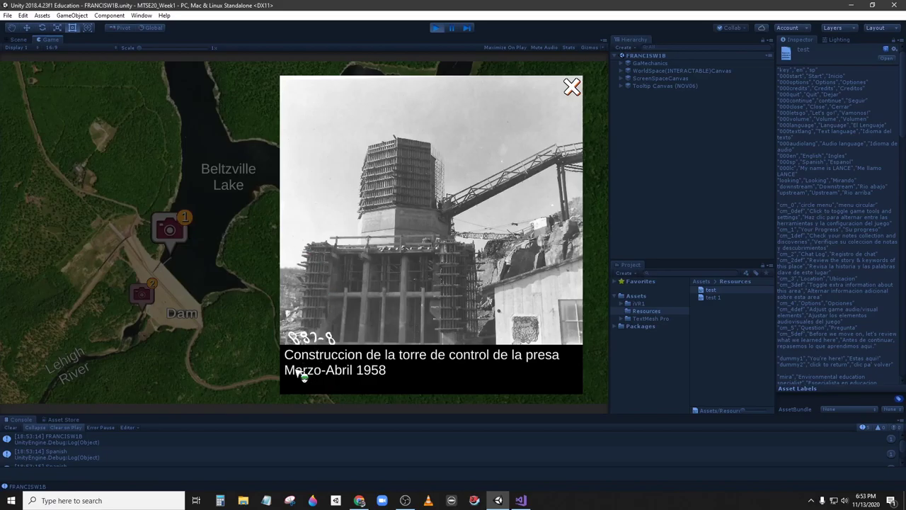
pyautogui.click(572, 86)
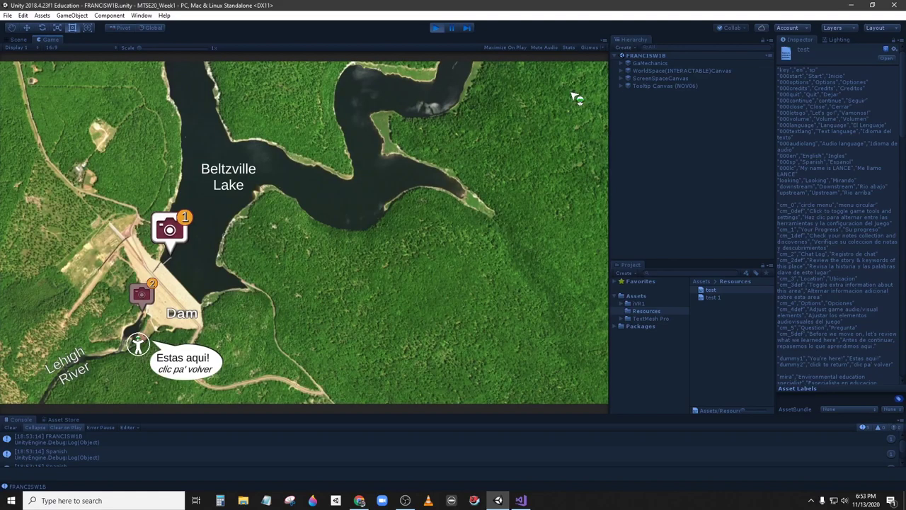
pyautogui.click(150, 352)
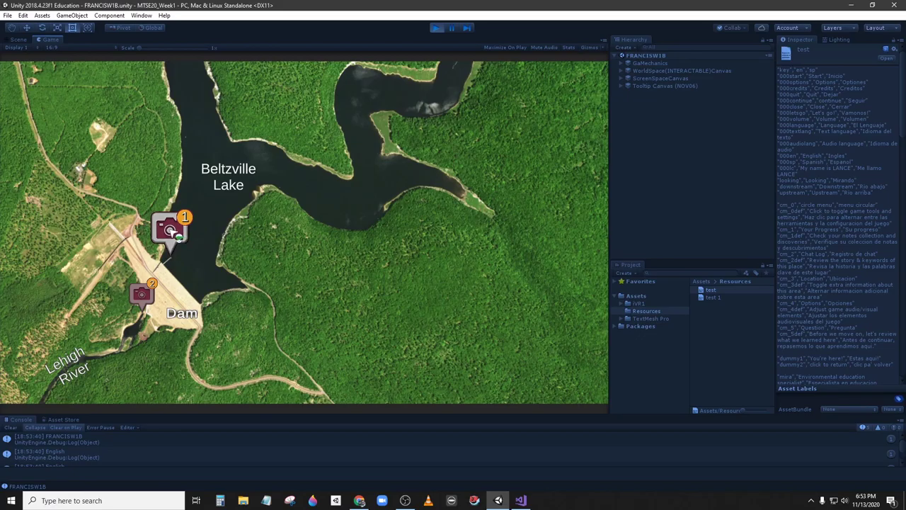
pyautogui.click(171, 230)
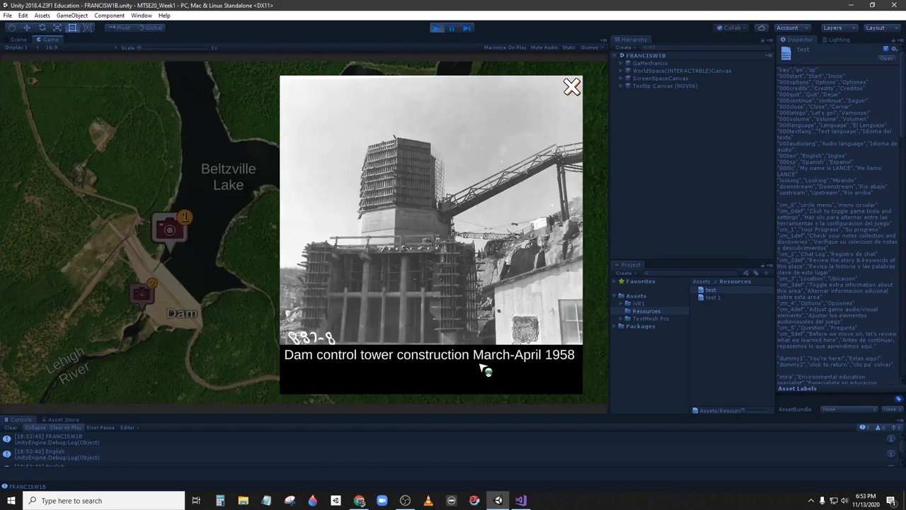
pyautogui.hotkey('ctrl', 'p')
# Step: Load the FRANCISW2B scene from the iVR1 > SCENES folder
pyautogui.moveTo(656, 261); pyautogui.dragTo(652, 230)
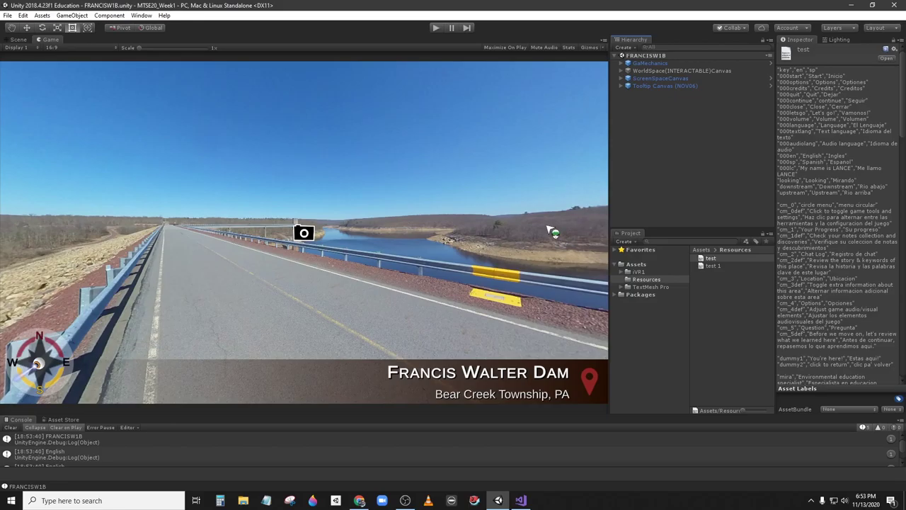
pyautogui.click(623, 273)
pyautogui.click(642, 310)
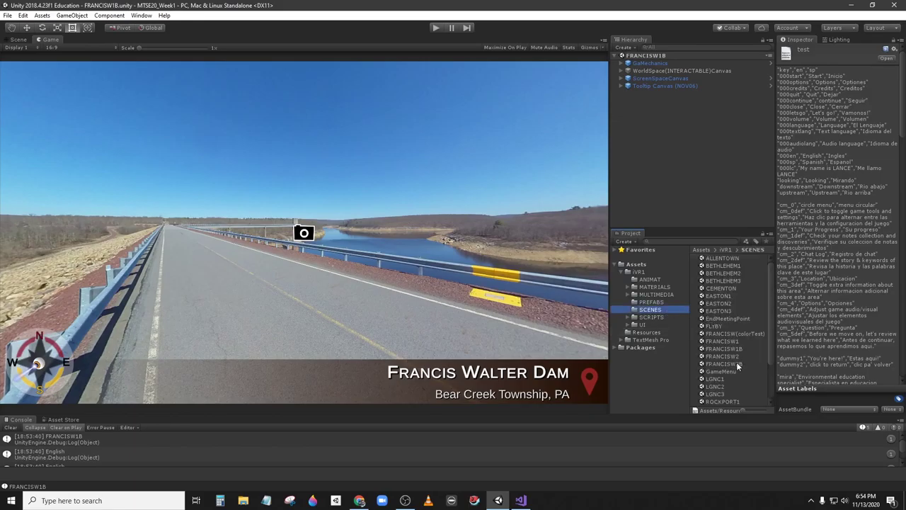
pyautogui.click(740, 364)
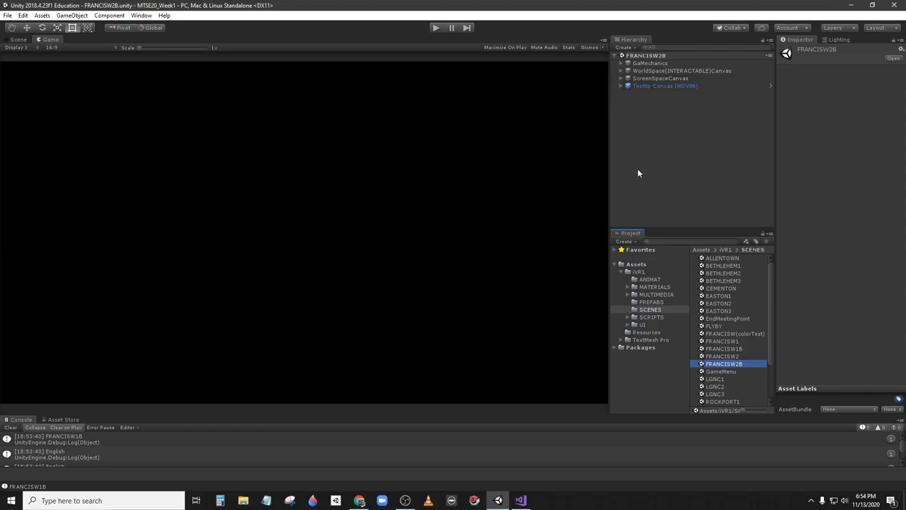
# Step: Activate the TopView(Var)Francis(AUG6) map and its BlackShader(OCT9) photo panel under ScreenSpaceCanvas
pyautogui.click(620, 78)
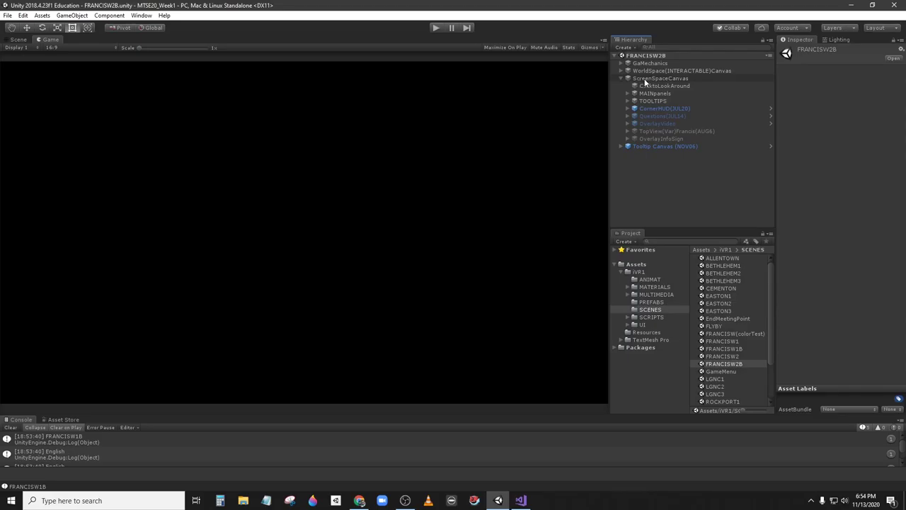
pyautogui.click(662, 76)
pyautogui.click(648, 131)
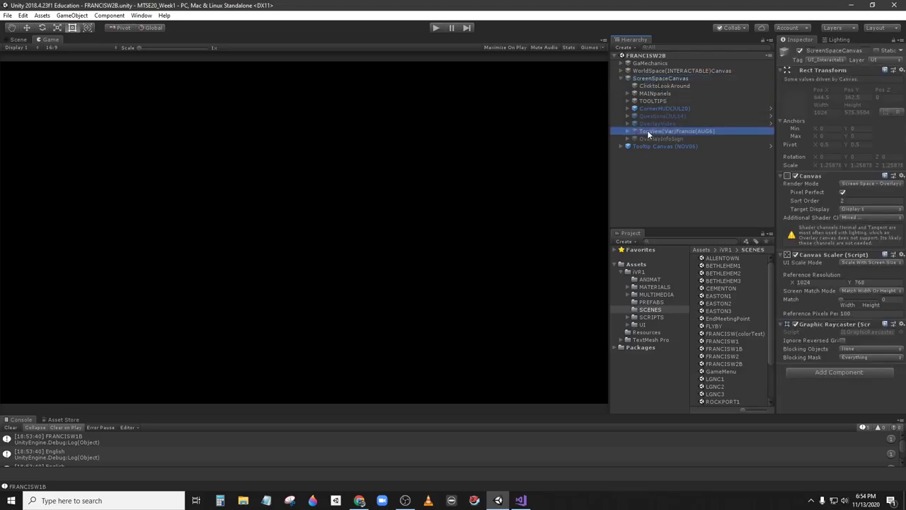
pyautogui.click(799, 49)
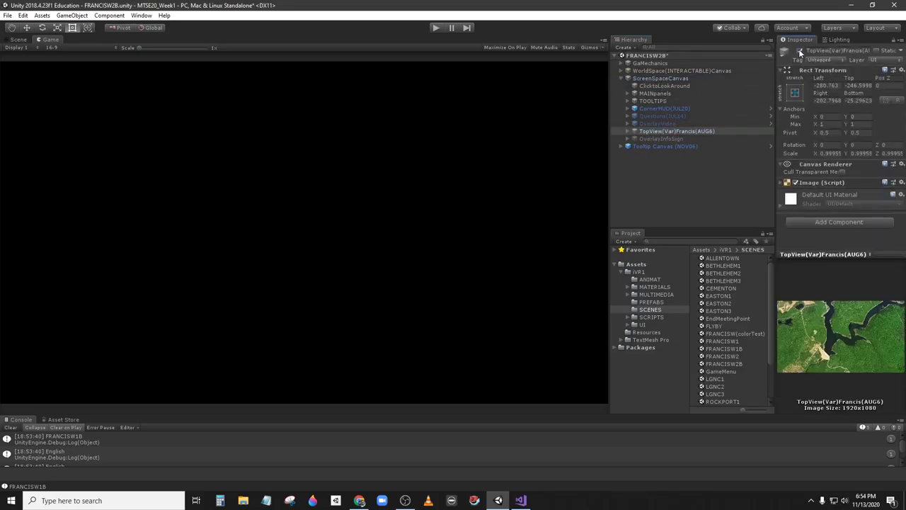
pyautogui.click(625, 131)
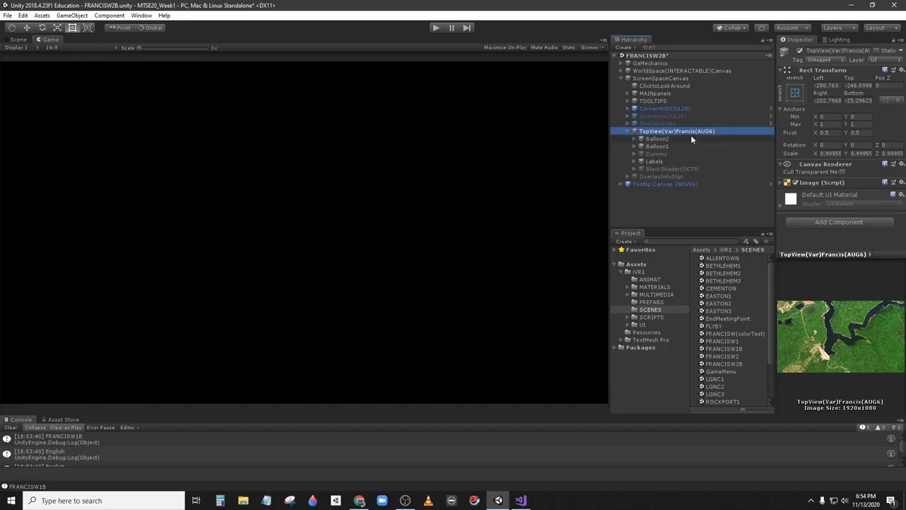
pyautogui.click(653, 169)
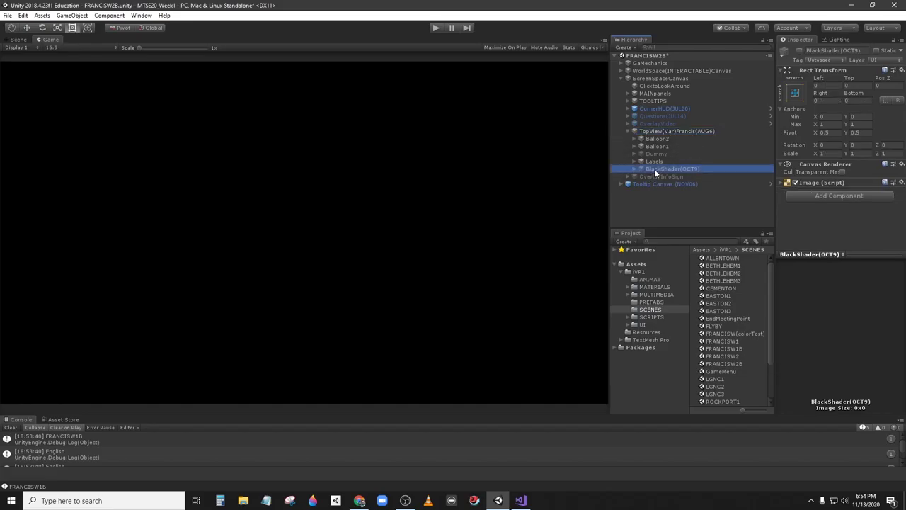
pyautogui.click(799, 51)
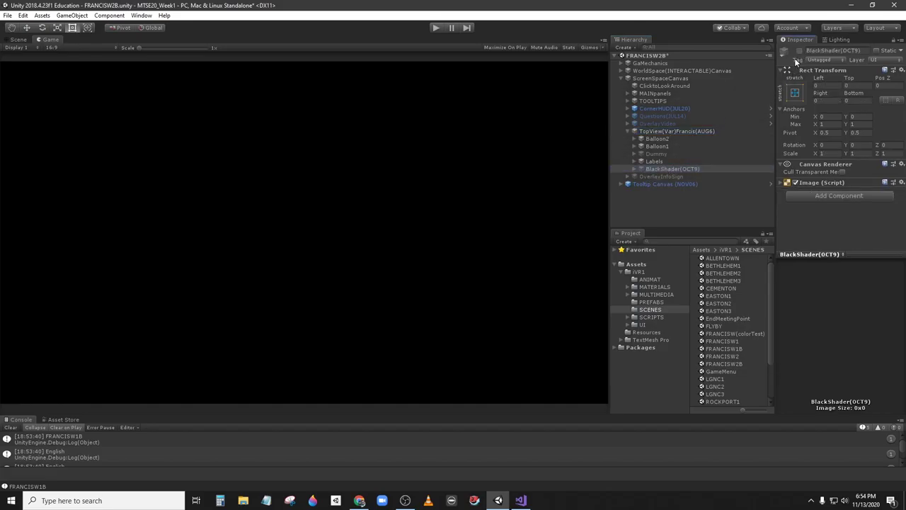
pyautogui.click(633, 168)
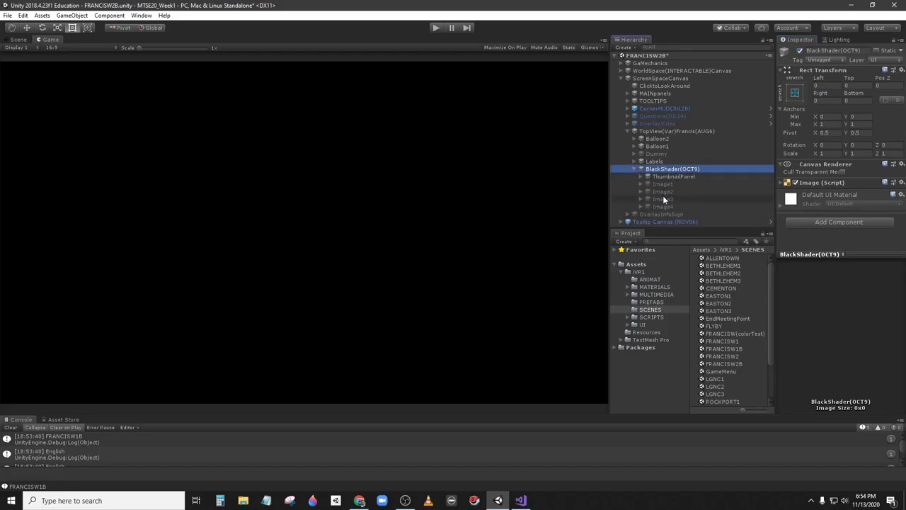
# Step: Deactivate the CrossFade black overlay under GaMechanics
pyautogui.click(621, 63)
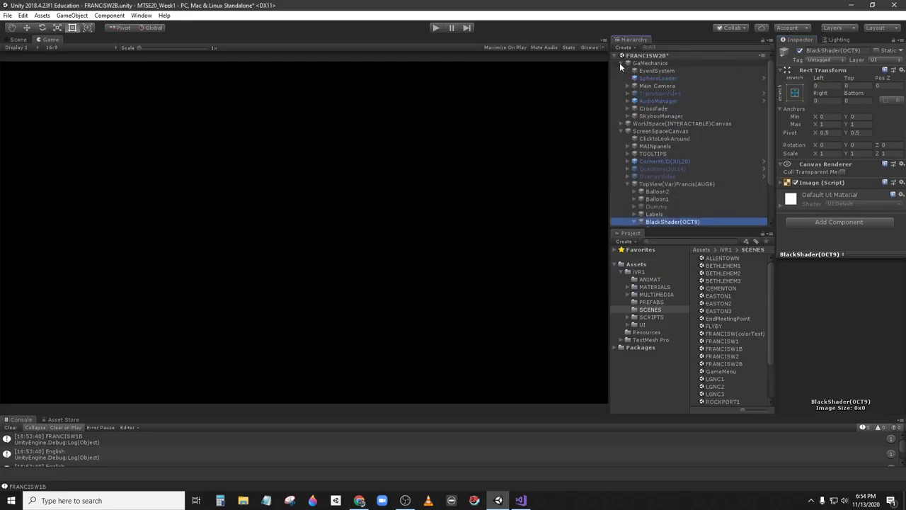
pyautogui.click(729, 109)
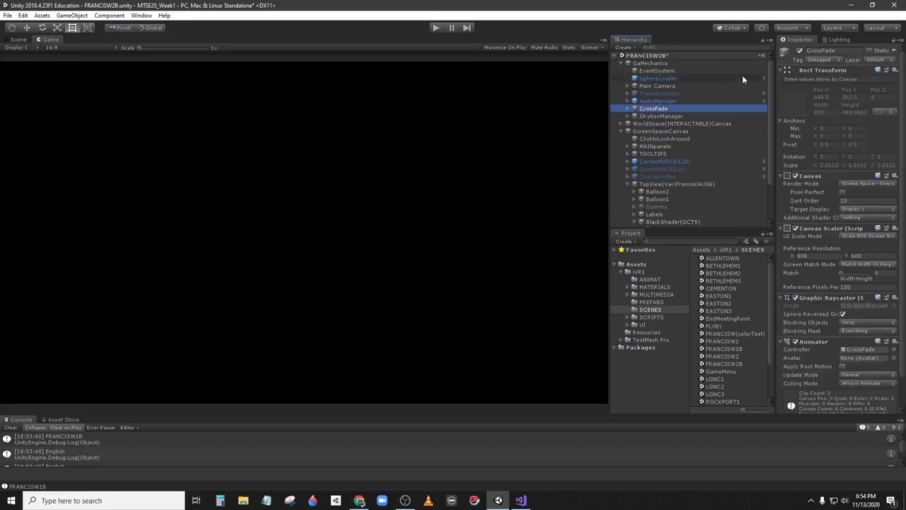
pyautogui.click(799, 50)
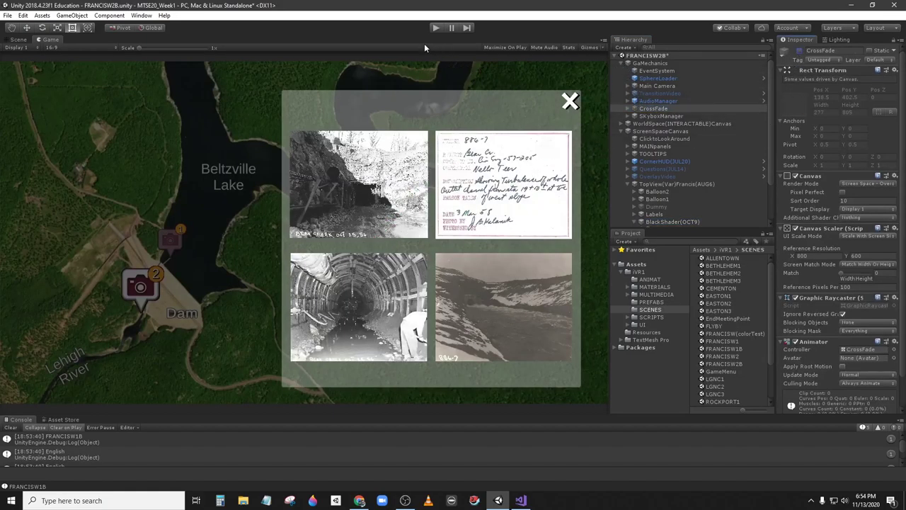
# Step: In play mode, view the first spillway photo's English caption, then return to the river view
pyautogui.click(436, 28)
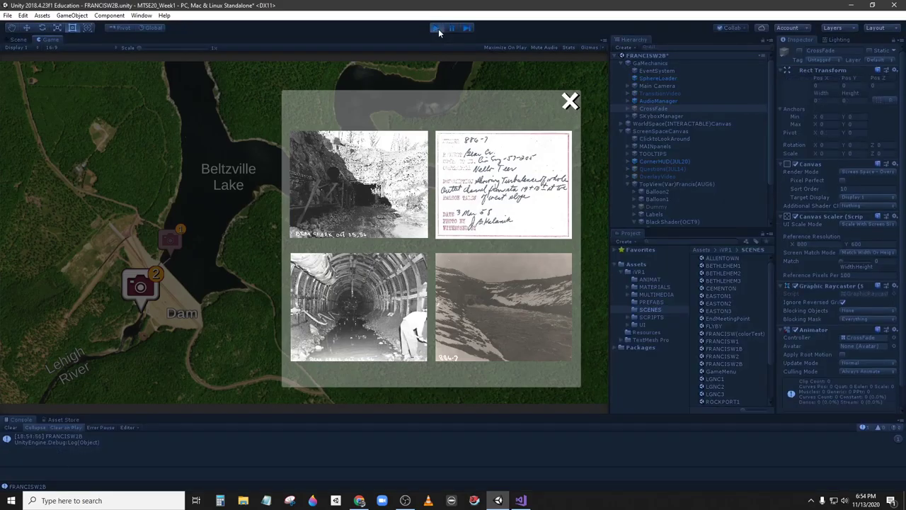
pyautogui.click(395, 187)
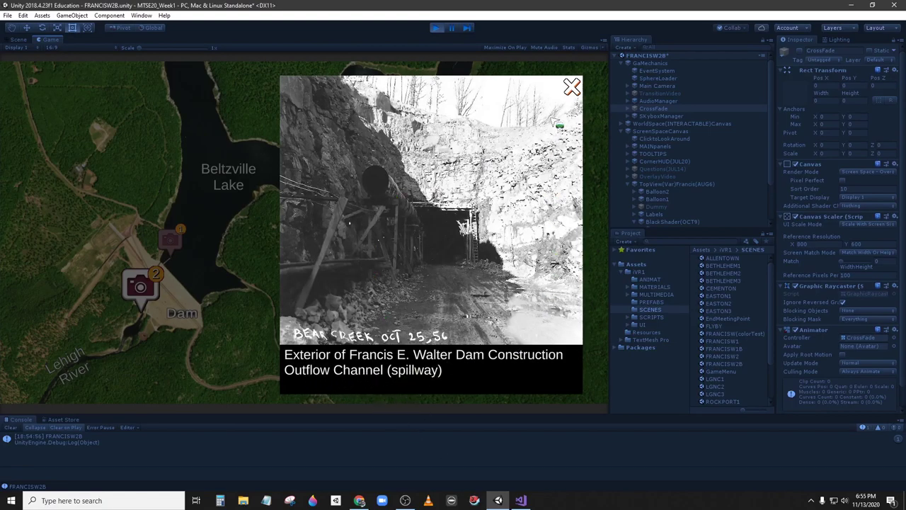
pyautogui.click(572, 86)
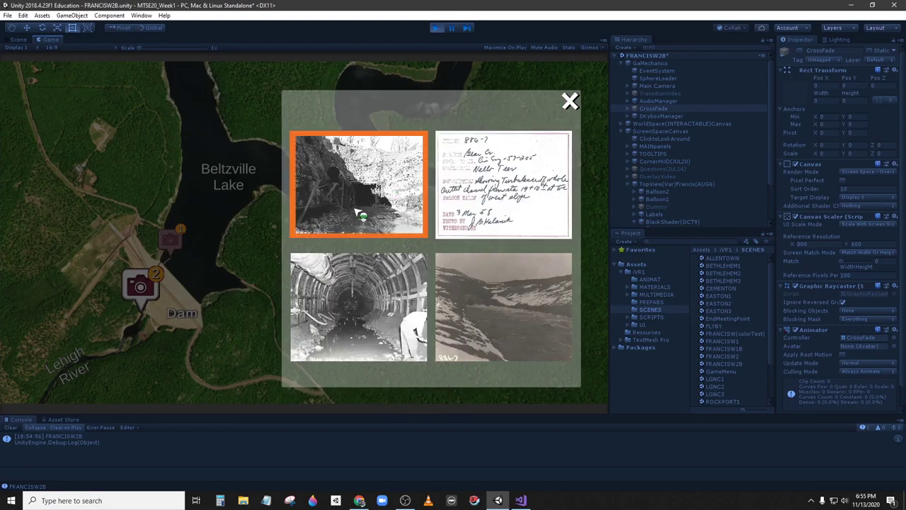
pyautogui.click(569, 101)
pyautogui.click(143, 355)
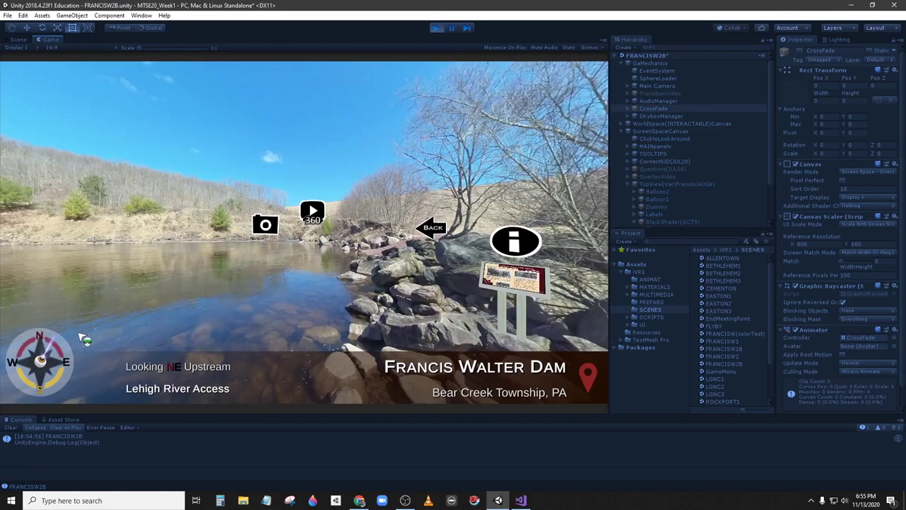
# Step: Switch the game language to Espanol and reopen marker 2's first photo
pyautogui.click(97, 354)
pyautogui.click(262, 301)
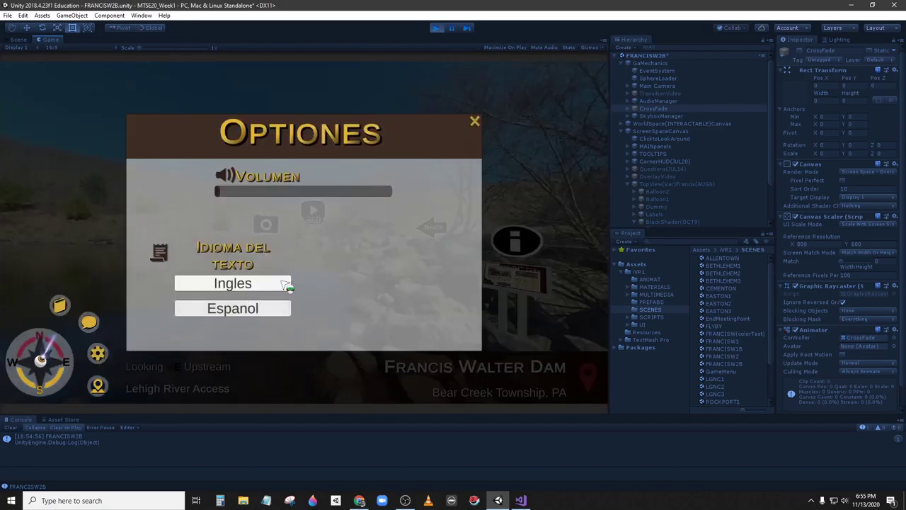
pyautogui.click(477, 121)
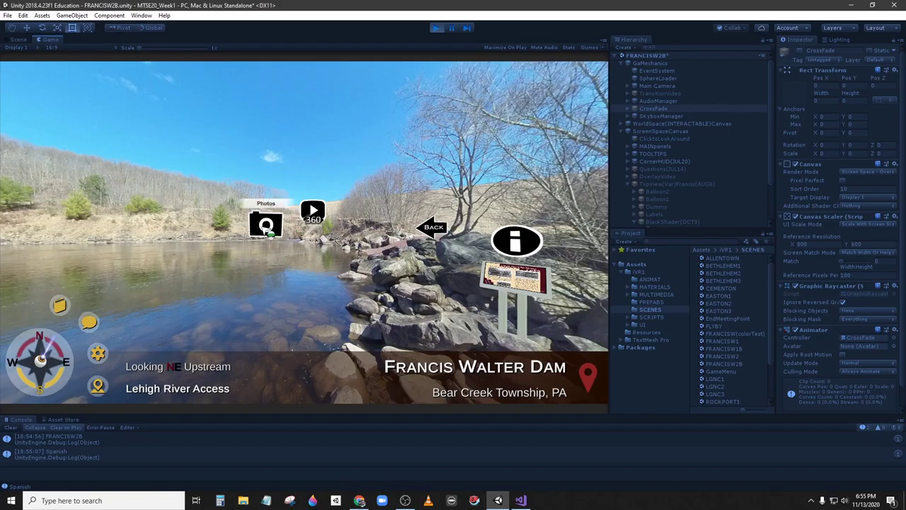
pyautogui.click(265, 224)
pyautogui.click(141, 288)
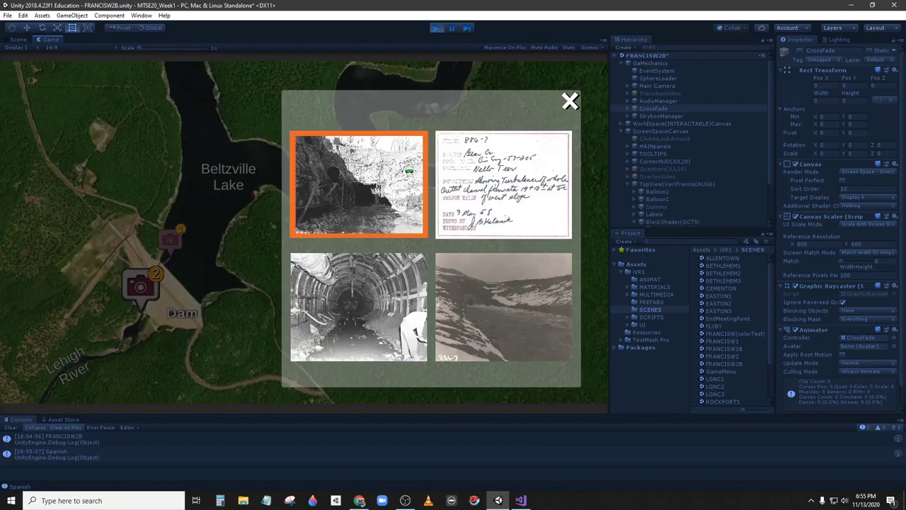
pyautogui.click(400, 171)
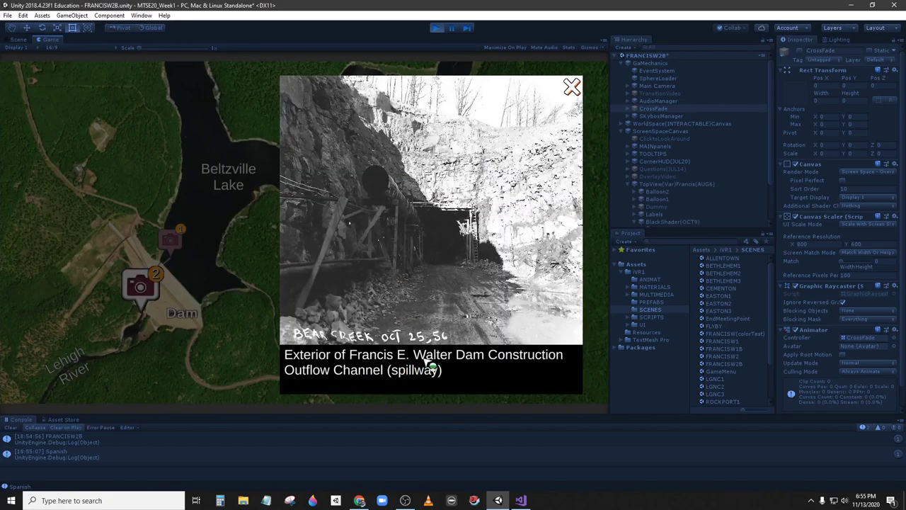
# Step: Stop play mode and activate Image1 under TopView > BlackShader(OCT9)
pyautogui.click(572, 86)
pyautogui.click(436, 28)
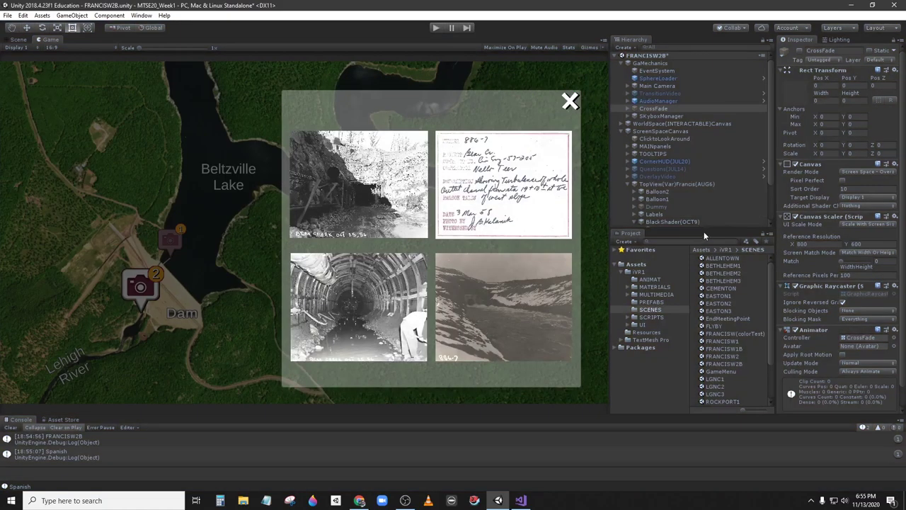
pyautogui.moveTo(704, 231); pyautogui.dragTo(715, 288)
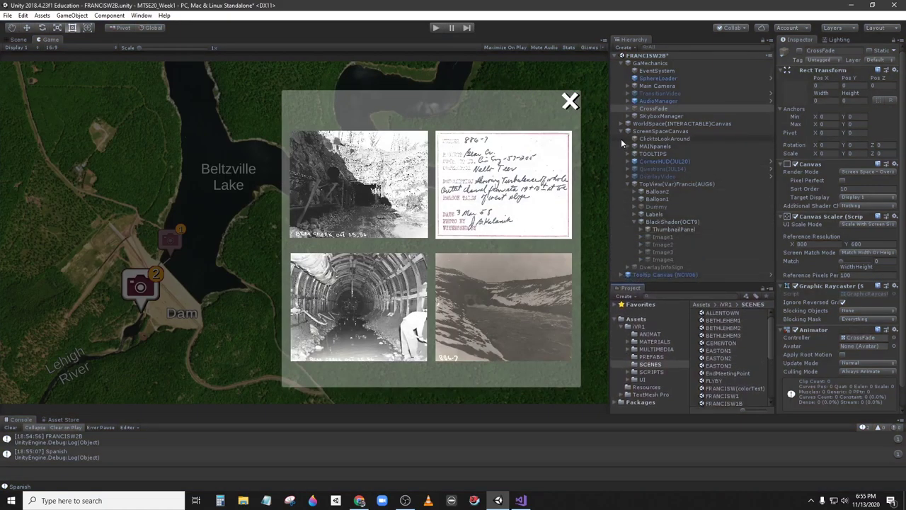
pyautogui.click(621, 63)
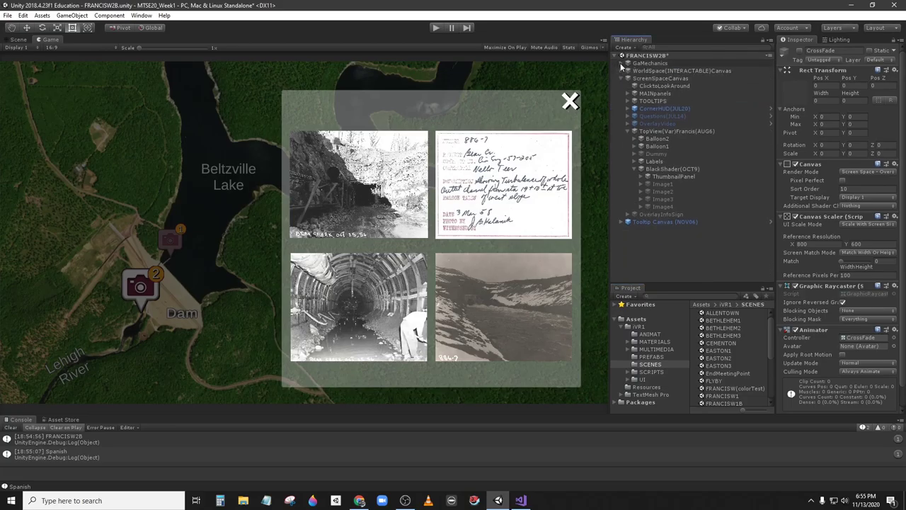
pyautogui.click(655, 78)
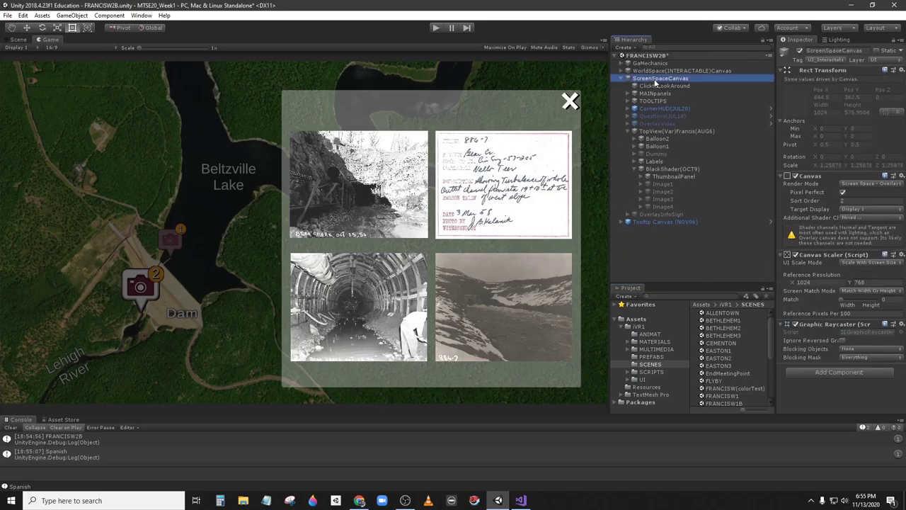
pyautogui.click(666, 134)
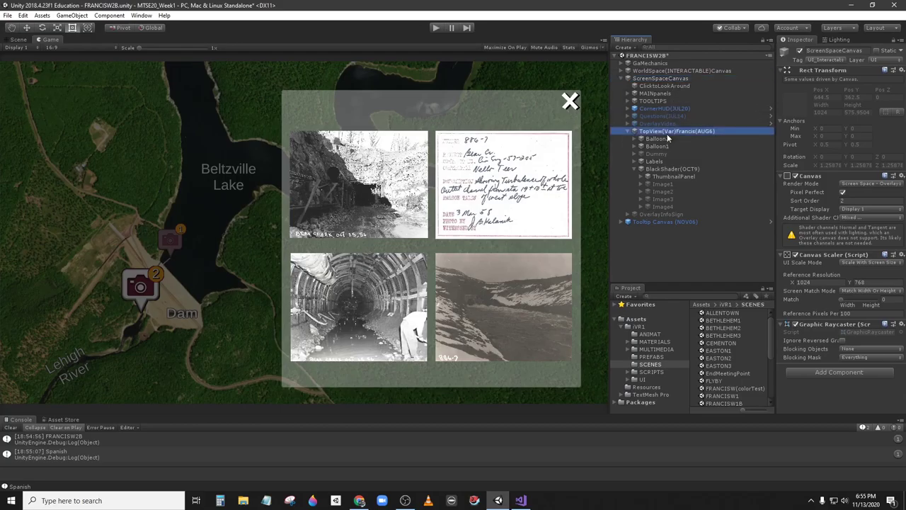
pyautogui.click(667, 170)
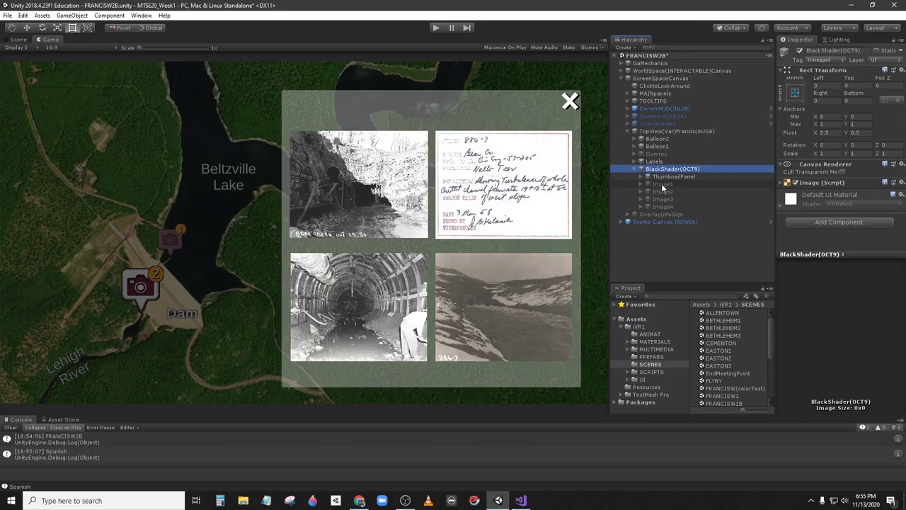
pyautogui.click(663, 185)
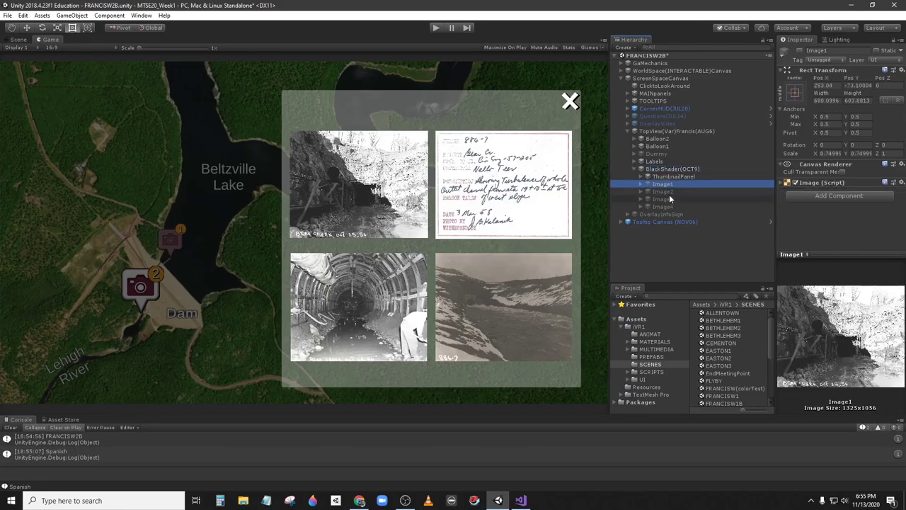
pyautogui.click(799, 51)
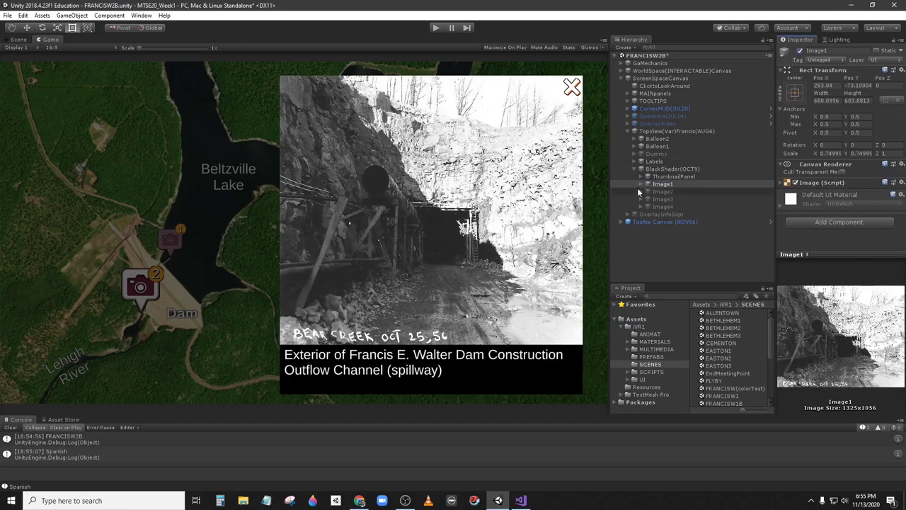
# Step: Select Caption1 inside Image1's CaptionContainer1 to show its text settings
pyautogui.click(640, 184)
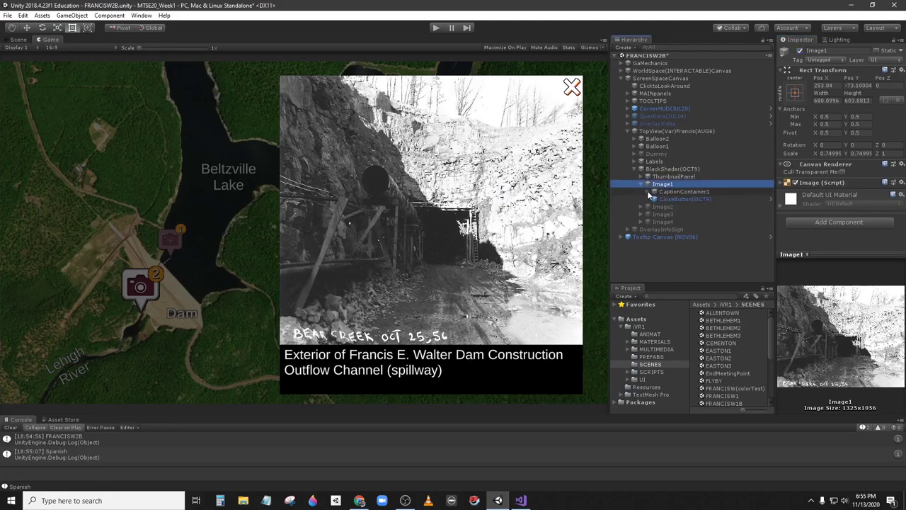
pyautogui.click(648, 194)
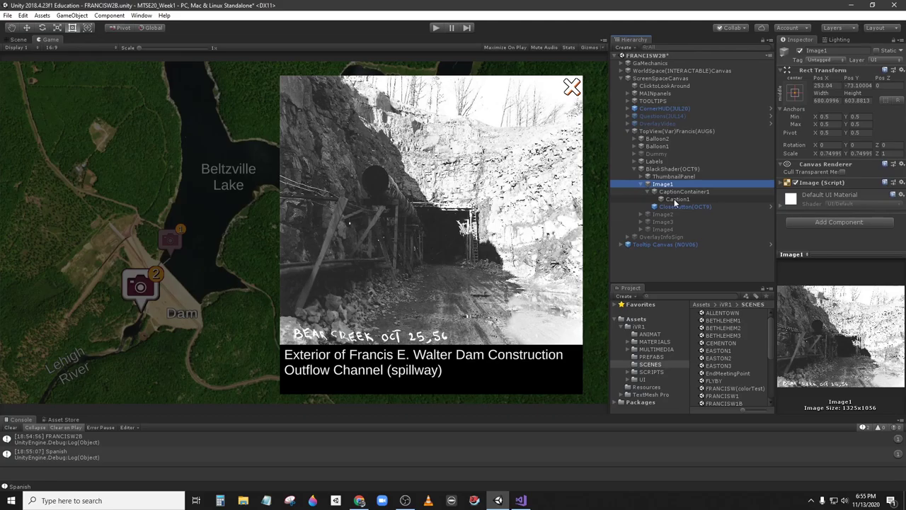
pyautogui.click(675, 201)
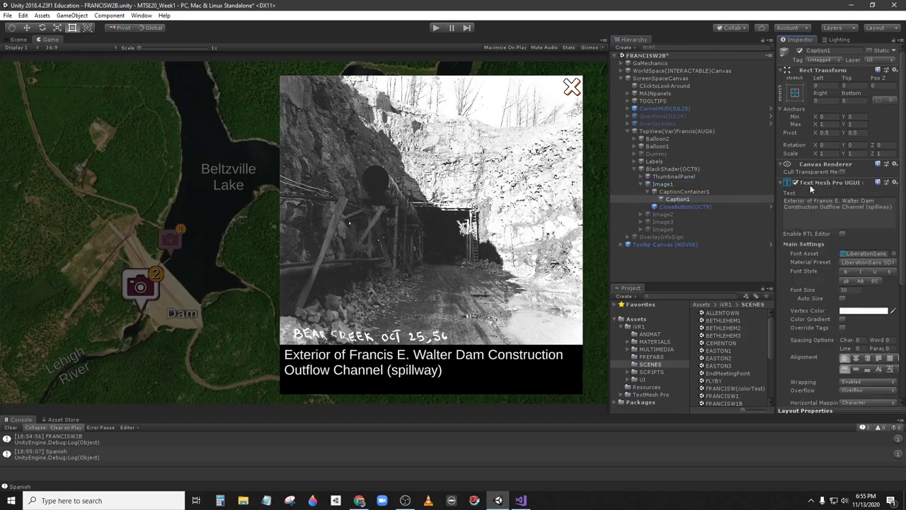
pyautogui.moveTo(775, 149); pyautogui.dragTo(732, 177)
pyautogui.scroll(-5, 777, 220)
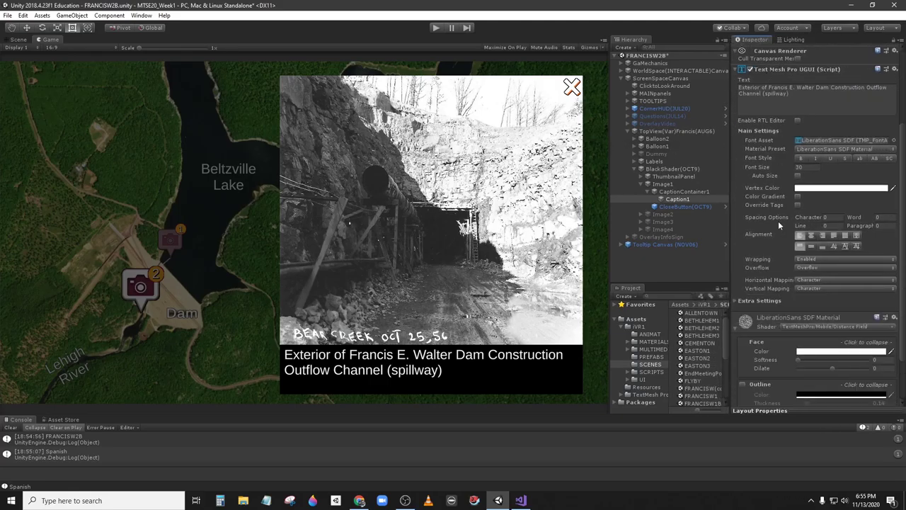
# Step: Add a Text Localizer UI component to Caption1
pyautogui.click(738, 267)
pyautogui.click(676, 199)
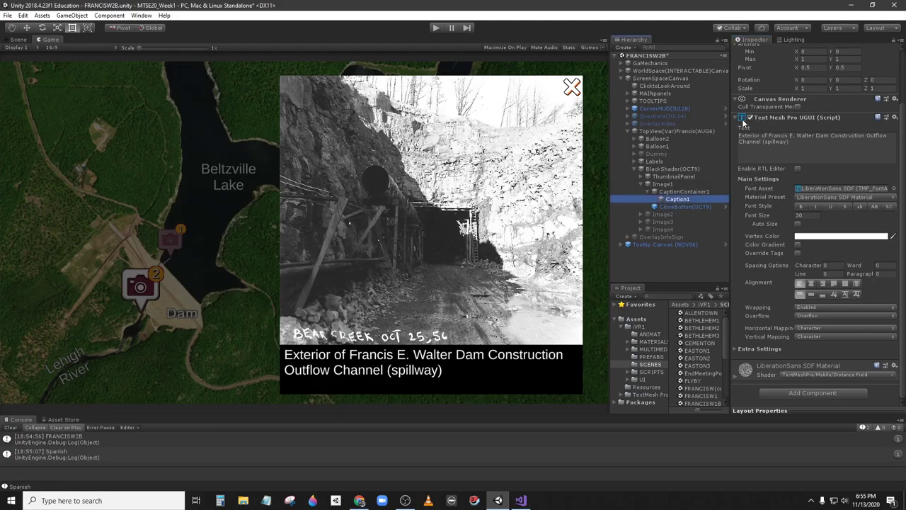
pyautogui.click(807, 393)
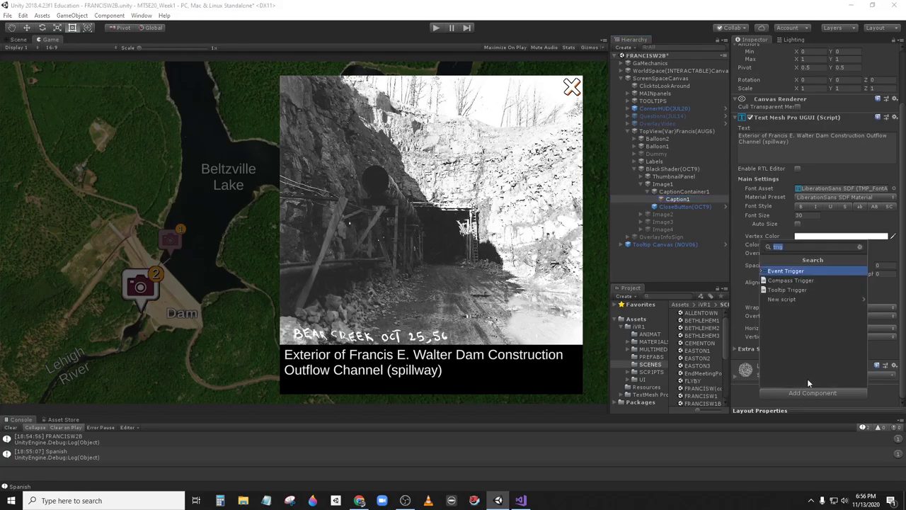
pyautogui.write('ui')
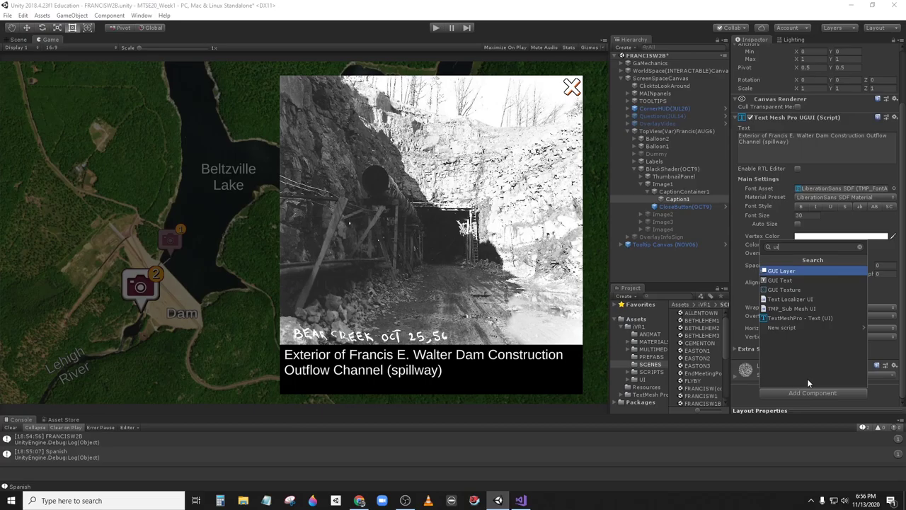
pyautogui.click(797, 300)
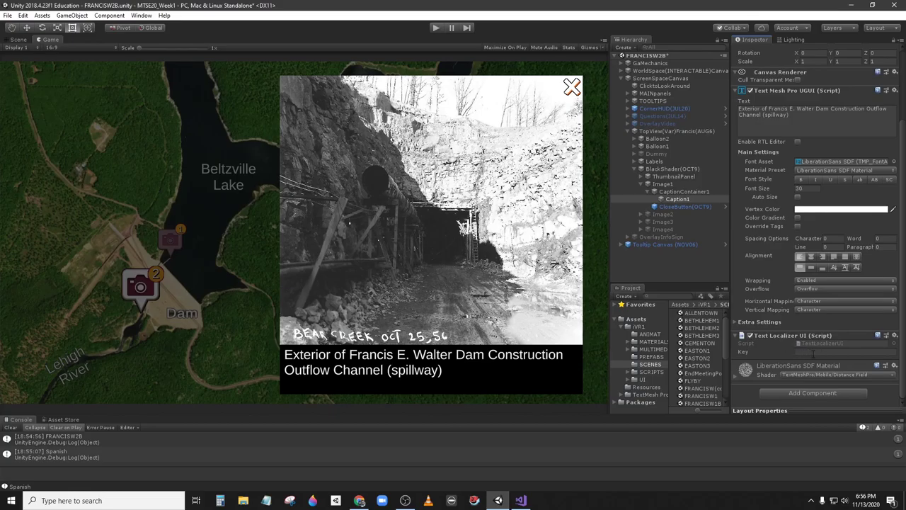
# Step: Paste hpc_1b_1 into the localizer's Key field and start a play test
pyautogui.click(812, 352)
pyautogui.hotkey('alt', 'Tab')
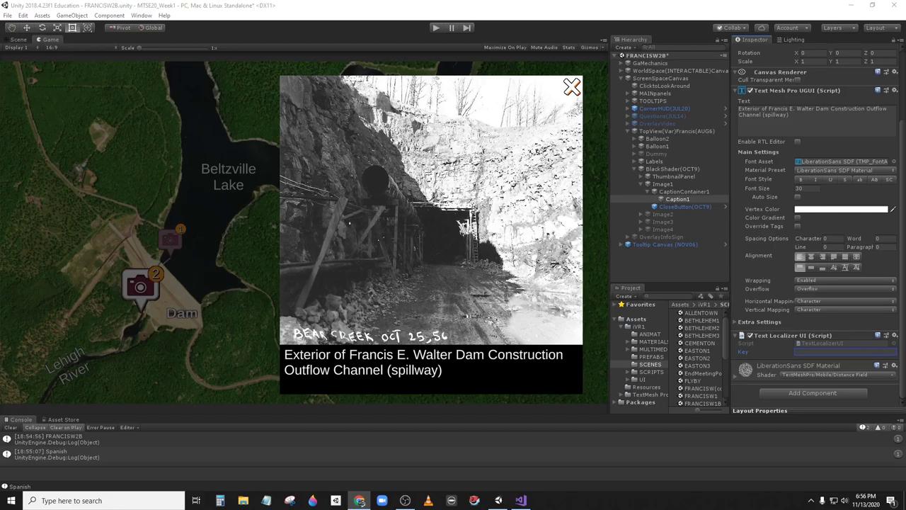
pyautogui.click(810, 352)
pyautogui.write('hpc_1b_1')
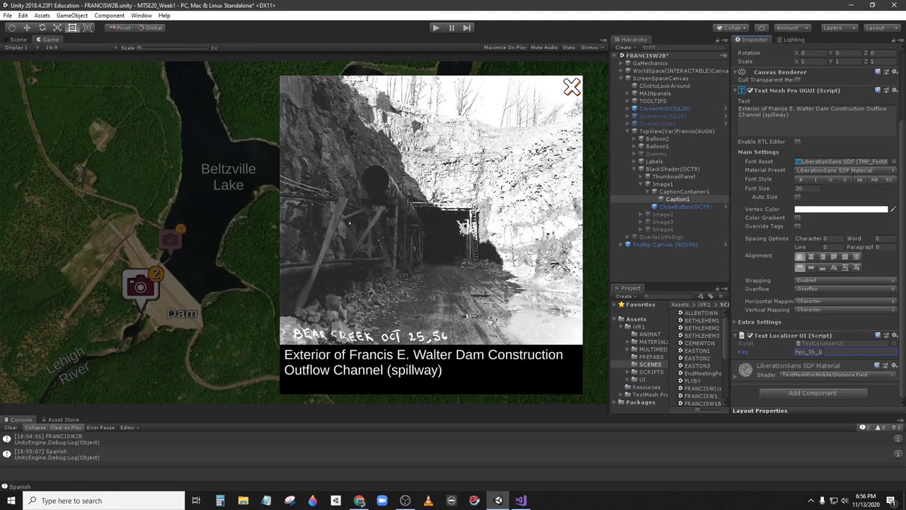
pyautogui.click(436, 30)
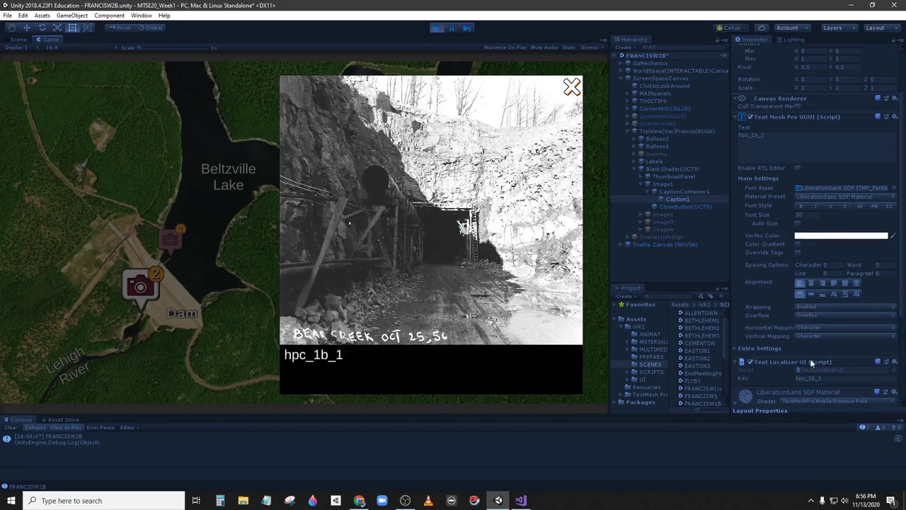
# Step: Close the photo and gallery and switch the game language to English
pyautogui.scroll(-3, 810, 362)
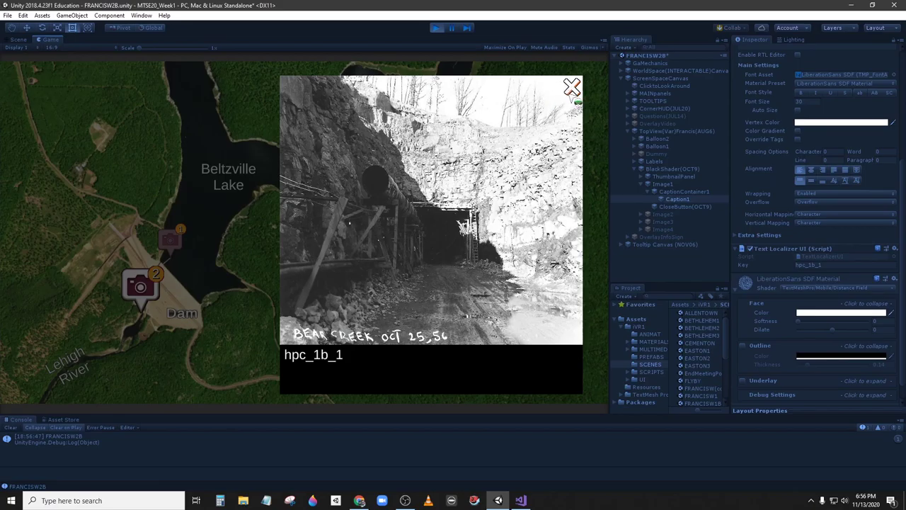
pyautogui.click(576, 99)
pyautogui.click(576, 98)
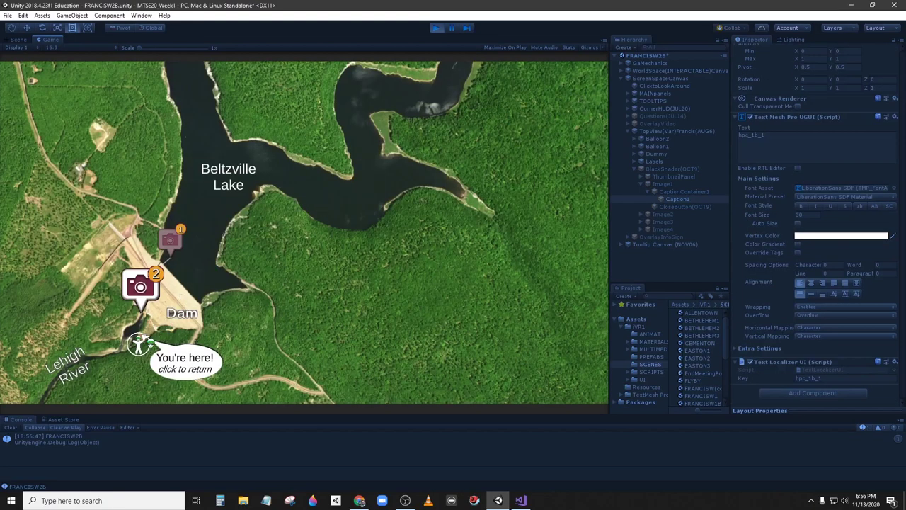
pyautogui.click(141, 343)
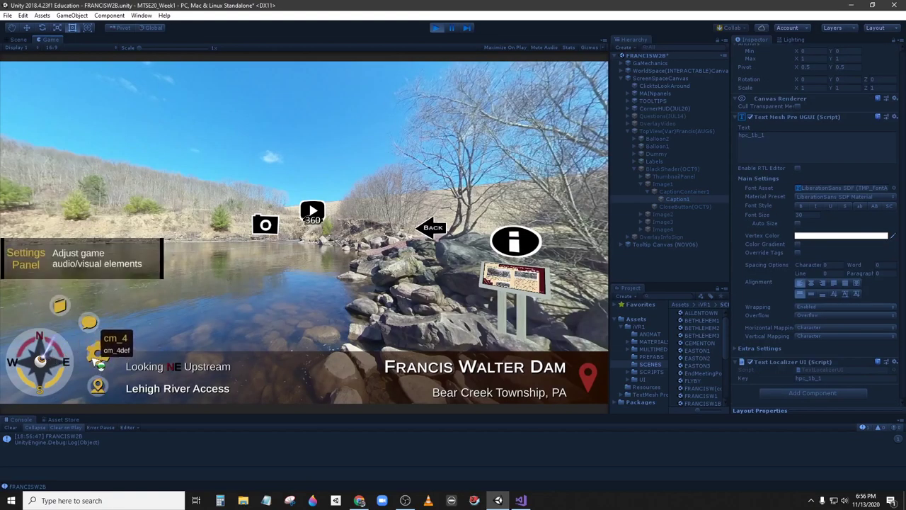
pyautogui.click(97, 356)
pyautogui.click(240, 287)
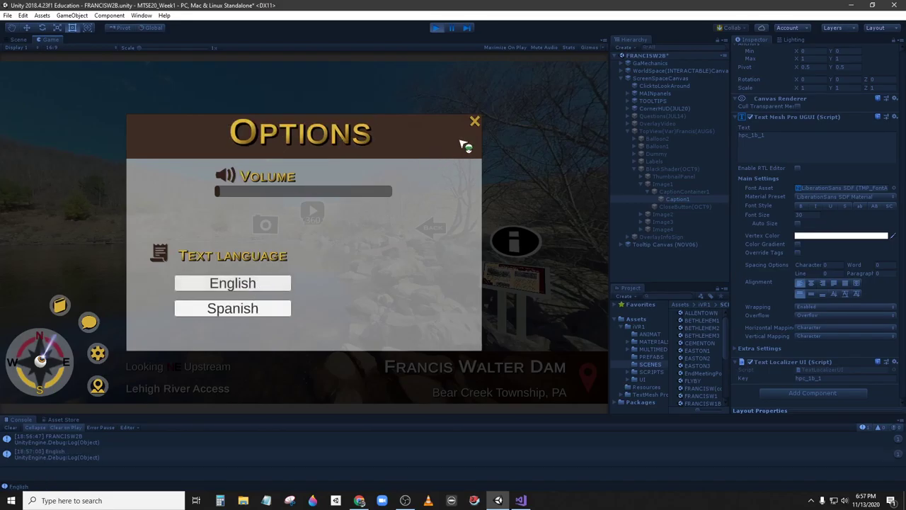
pyautogui.click(474, 122)
# Step: View marker 2's Bear Creek photo caption, then return to the dam view
pyautogui.click(266, 225)
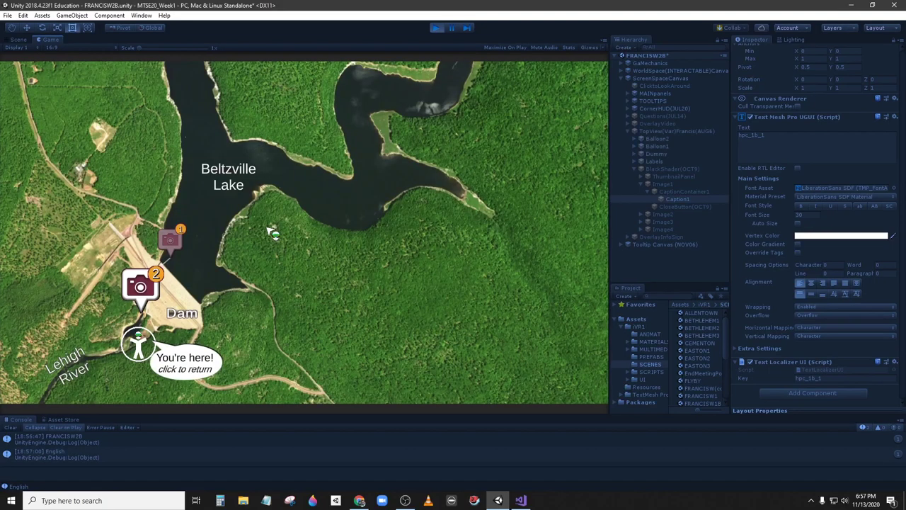
pyautogui.click(145, 285)
pyautogui.click(362, 213)
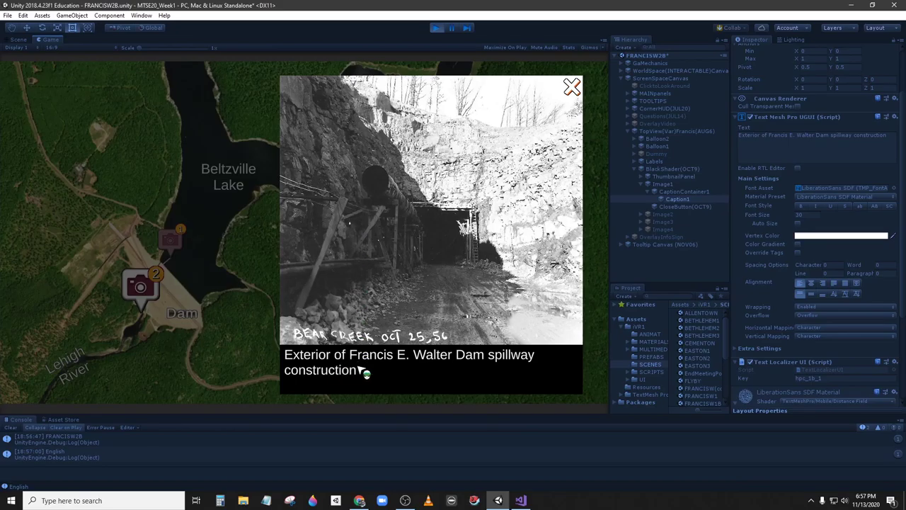
pyautogui.click(572, 90)
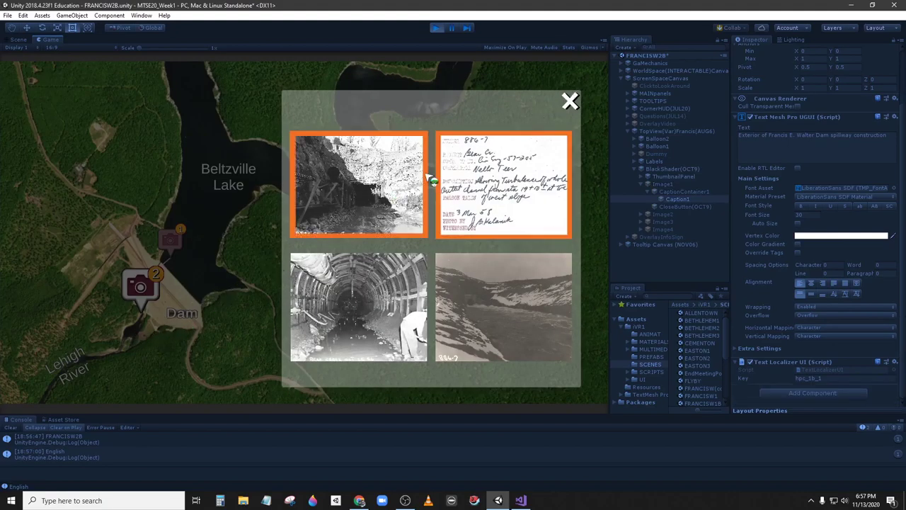
pyautogui.click(569, 101)
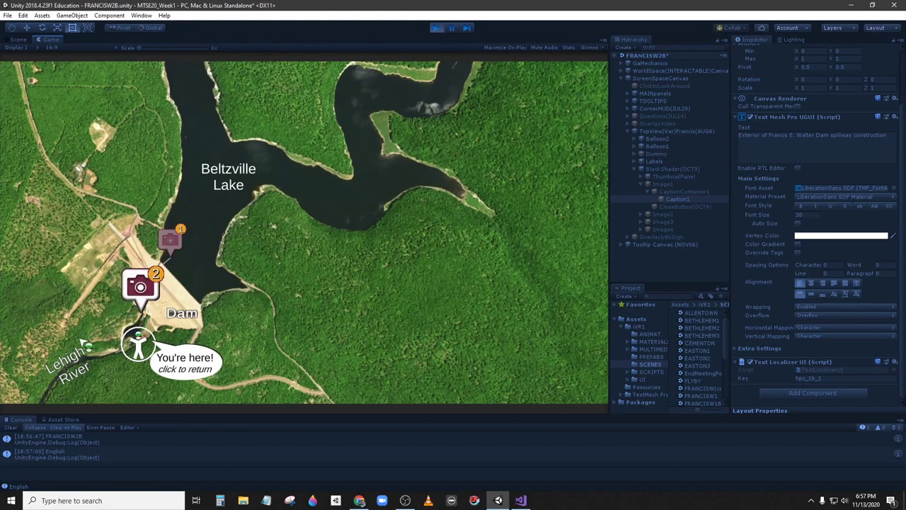
pyautogui.click(138, 344)
# Step: Switch the game language to Spanish and stop play mode
pyautogui.click(97, 352)
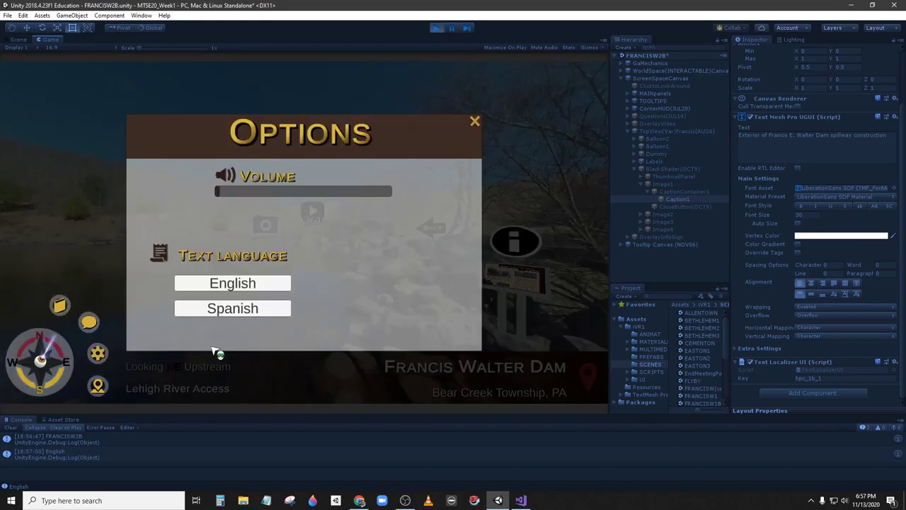
pyautogui.click(238, 309)
pyautogui.click(474, 122)
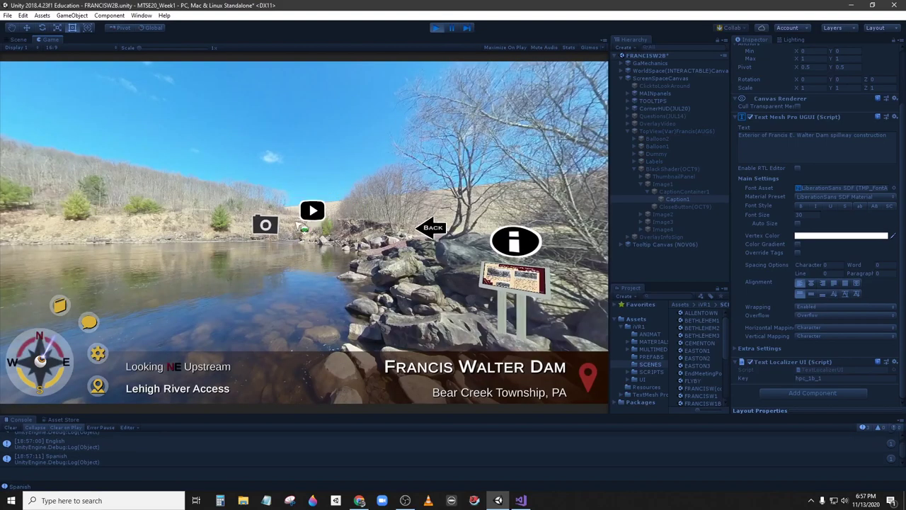
pyautogui.click(435, 27)
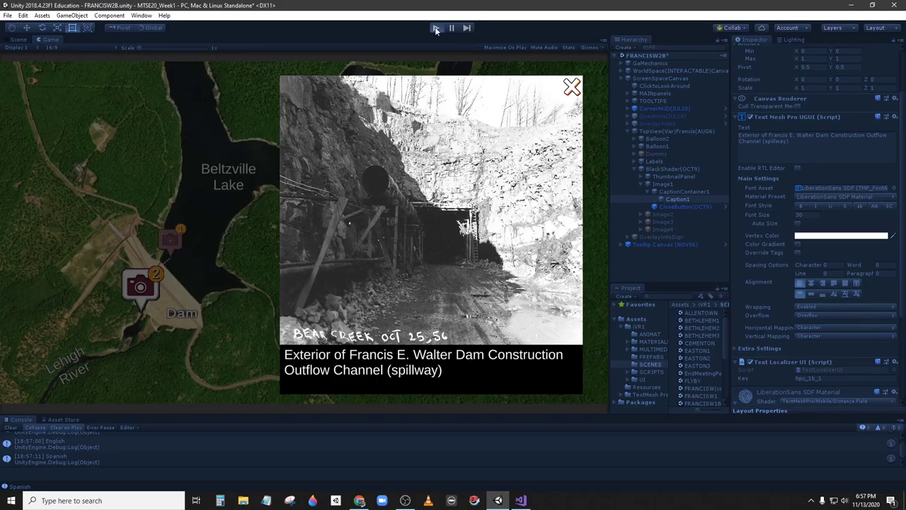
# Step: Restart play mode and set the game language to Spanish
pyautogui.click(434, 27)
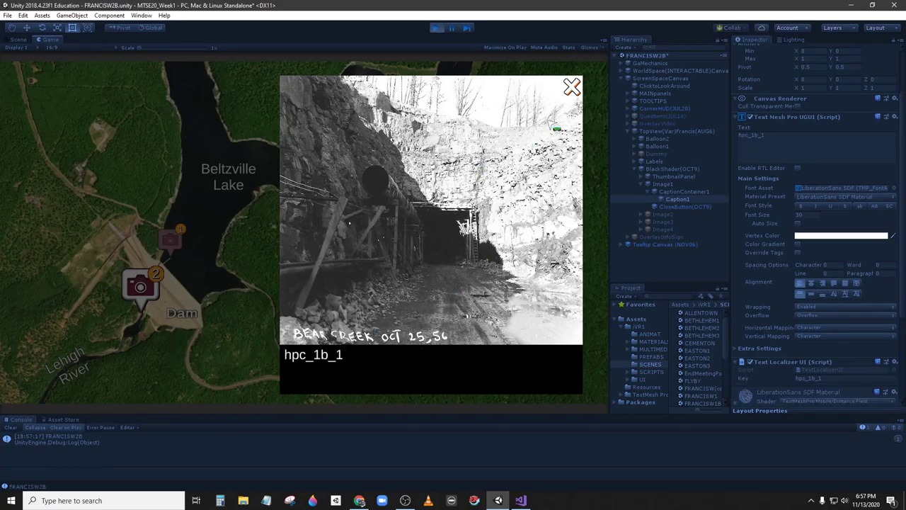
pyautogui.click(572, 87)
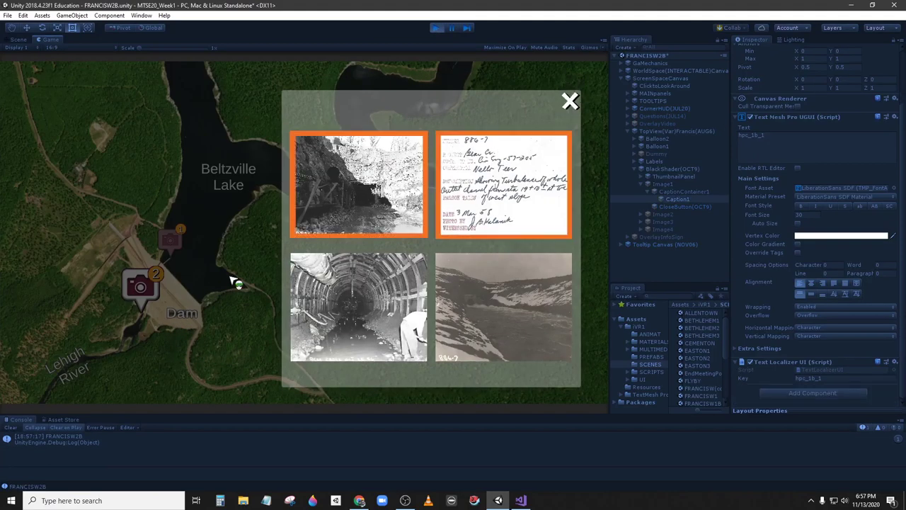
pyautogui.click(98, 353)
pyautogui.click(231, 307)
pyautogui.click(474, 122)
# Step: Open marker 2's spillway photo to confirm its Spanish caption, then stop play mode
pyautogui.click(276, 225)
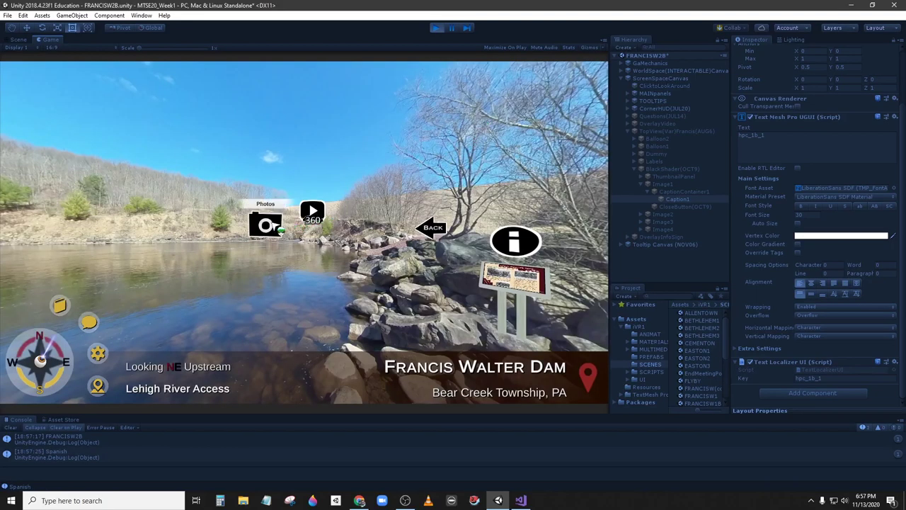
pyautogui.click(141, 286)
pyautogui.click(351, 230)
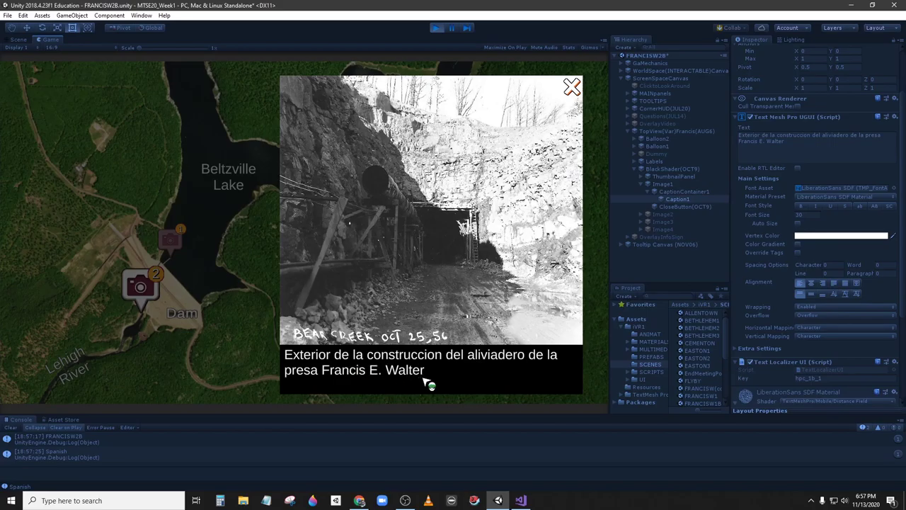
pyautogui.click(571, 86)
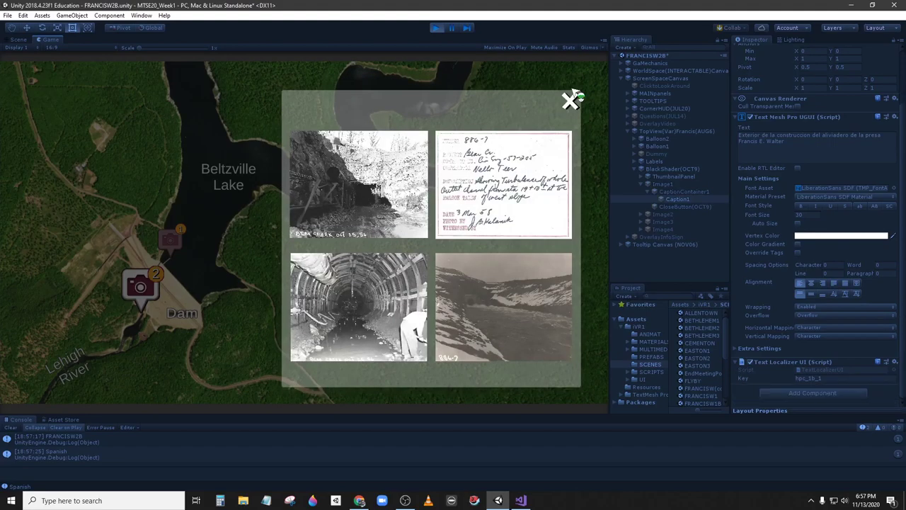
pyautogui.click(436, 27)
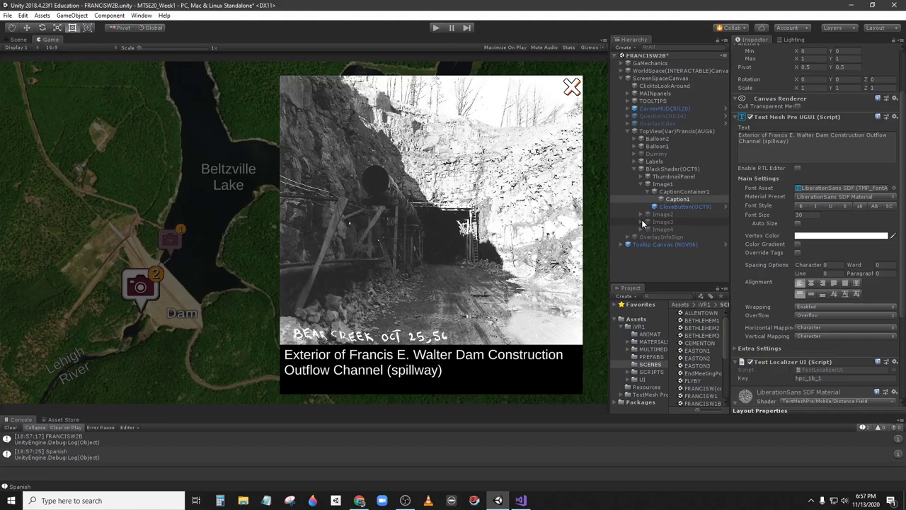
# Step: Hide Image1 and activate Image2 to show the second gallery photo
pyautogui.click(641, 185)
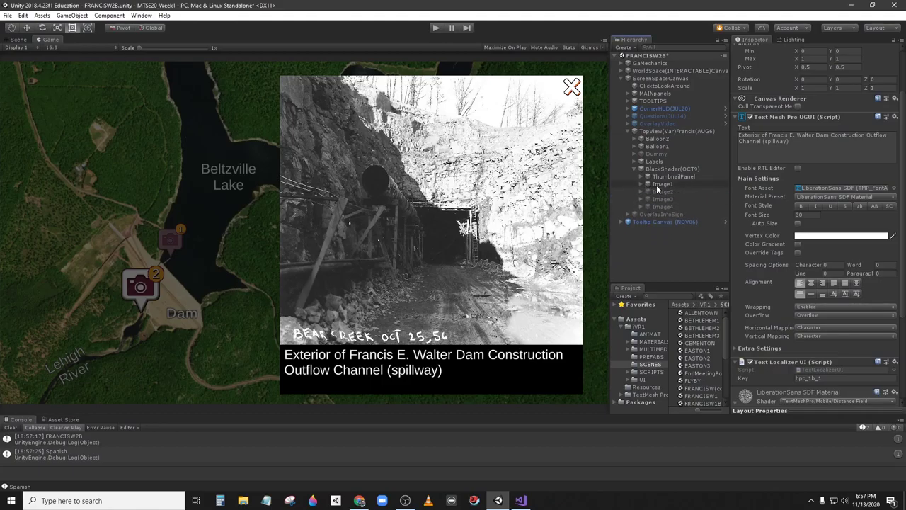
pyautogui.click(656, 184)
pyautogui.click(754, 51)
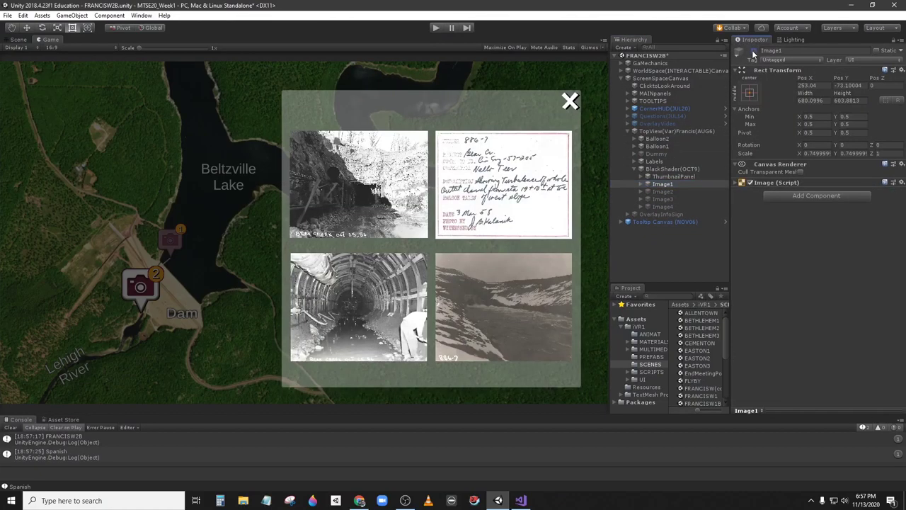
pyautogui.click(666, 191)
pyautogui.click(755, 51)
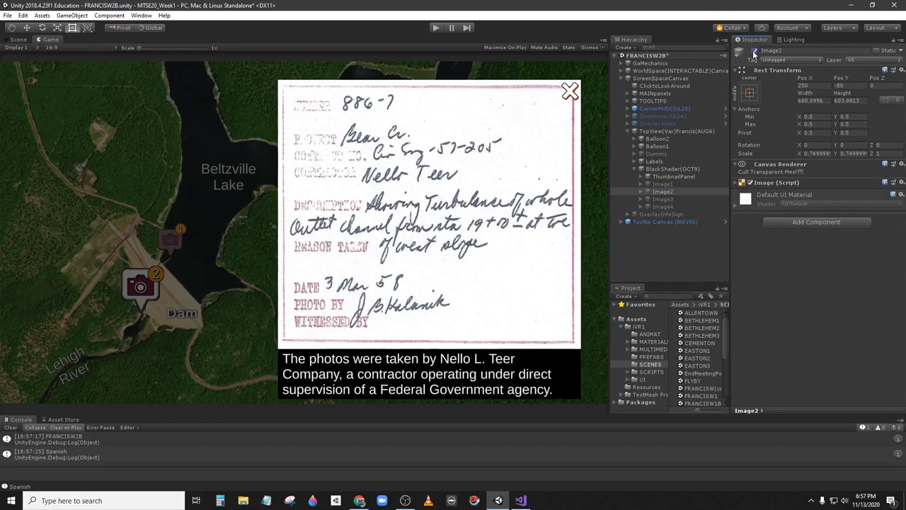
# Step: Add a Text Localizer UI component, keyed hpc_1b_2, to Caption2 in CaptionContainer2
pyautogui.click(639, 192)
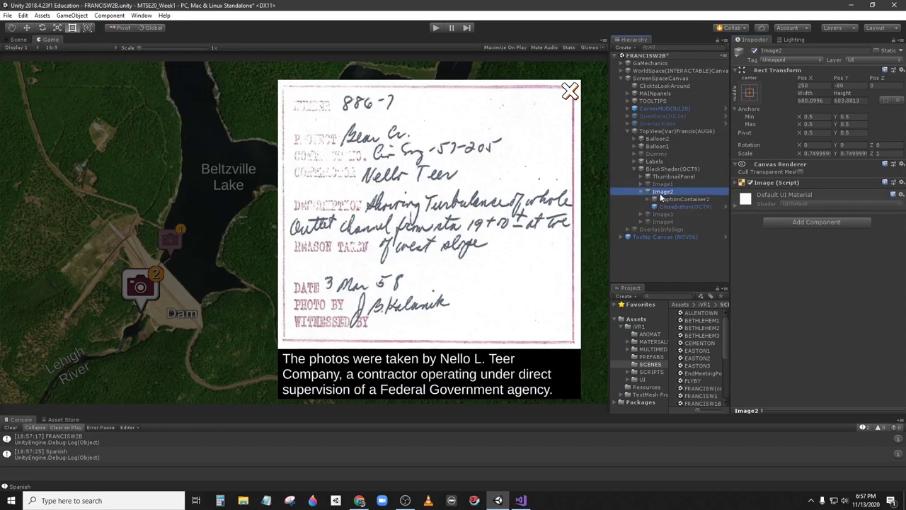
pyautogui.click(654, 199)
pyautogui.click(677, 206)
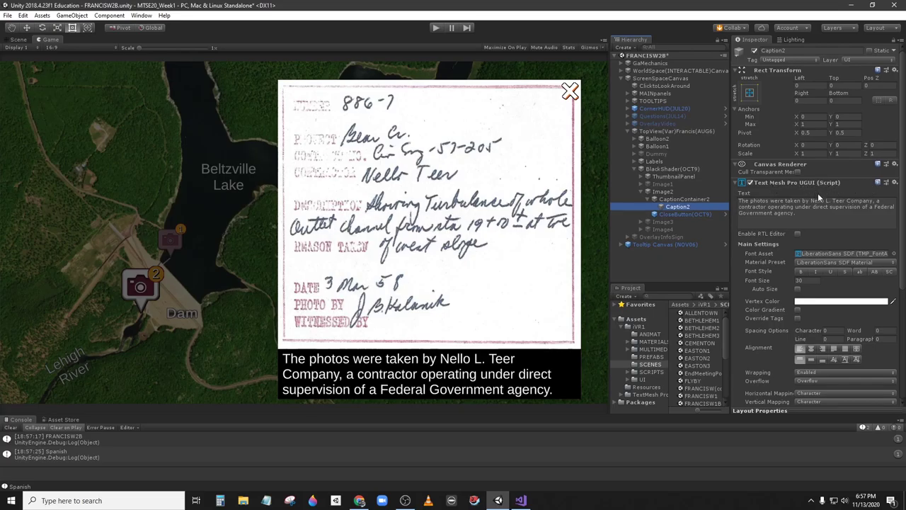
pyautogui.scroll(-5, 809, 256)
pyautogui.click(806, 394)
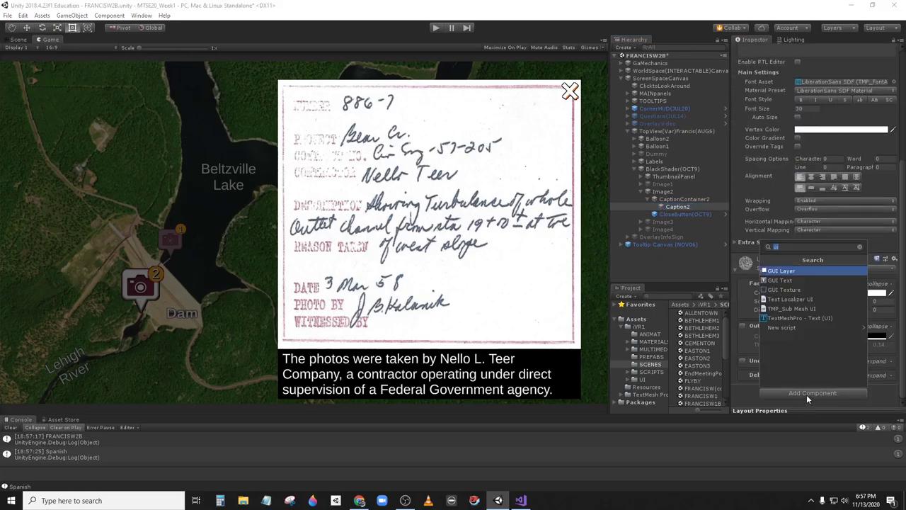
pyautogui.write('ui')
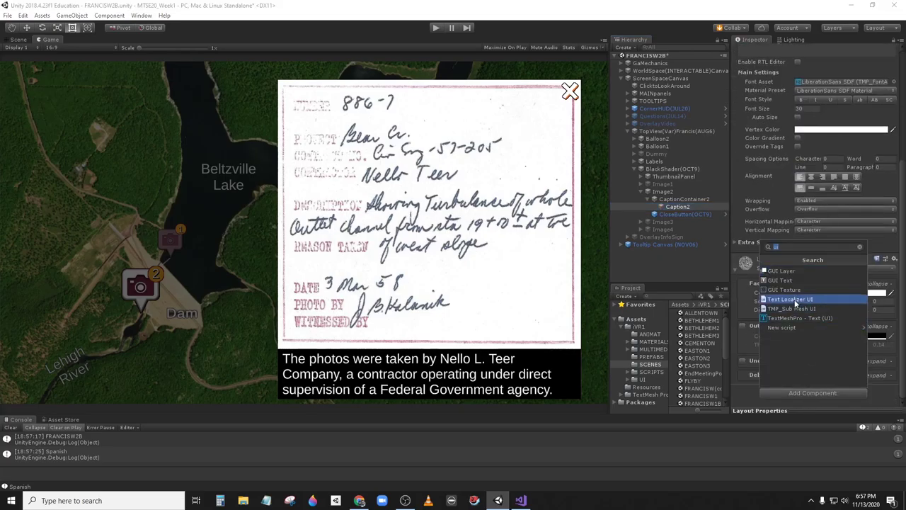
pyautogui.click(791, 299)
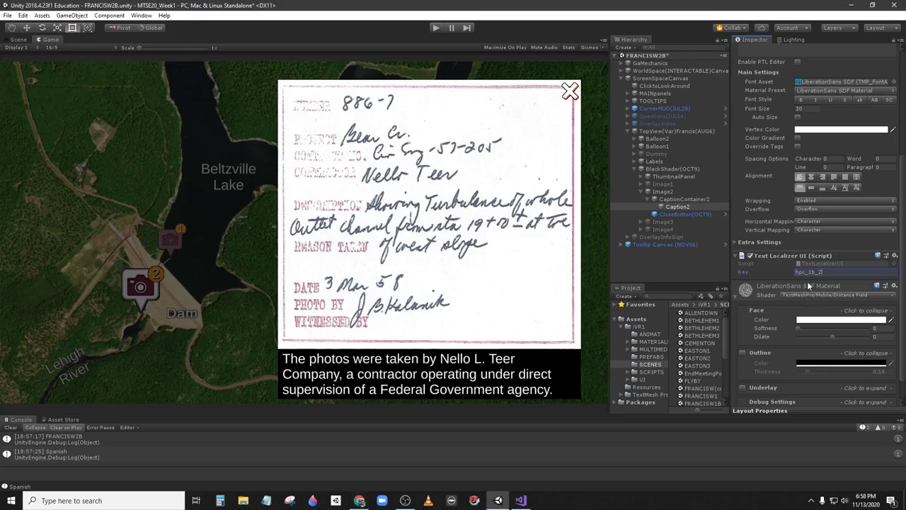
# Step: Start play mode, return to the dam view and set the language to Spanish
pyautogui.click(436, 30)
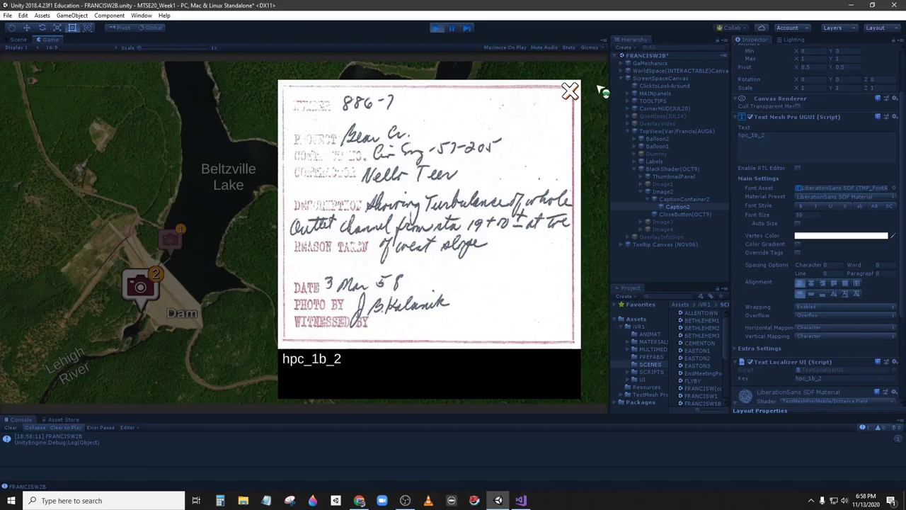
pyautogui.click(570, 92)
pyautogui.click(570, 100)
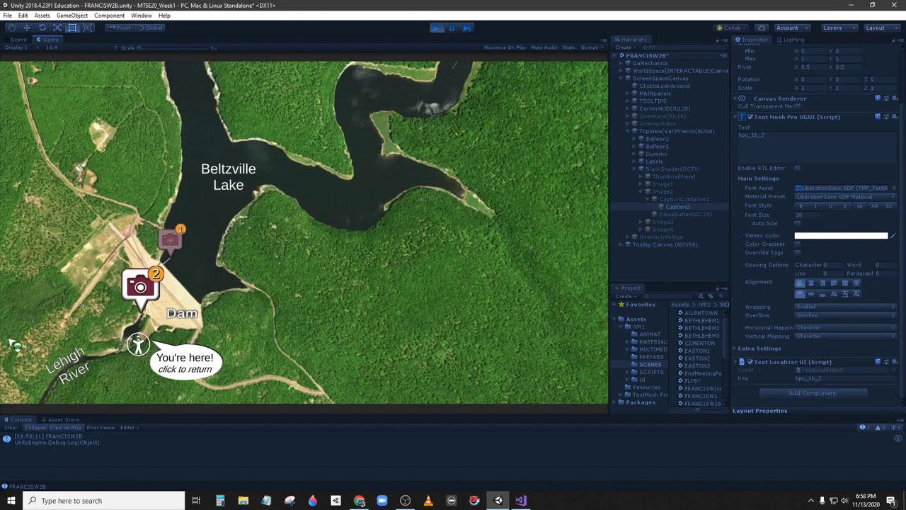
pyautogui.click(145, 352)
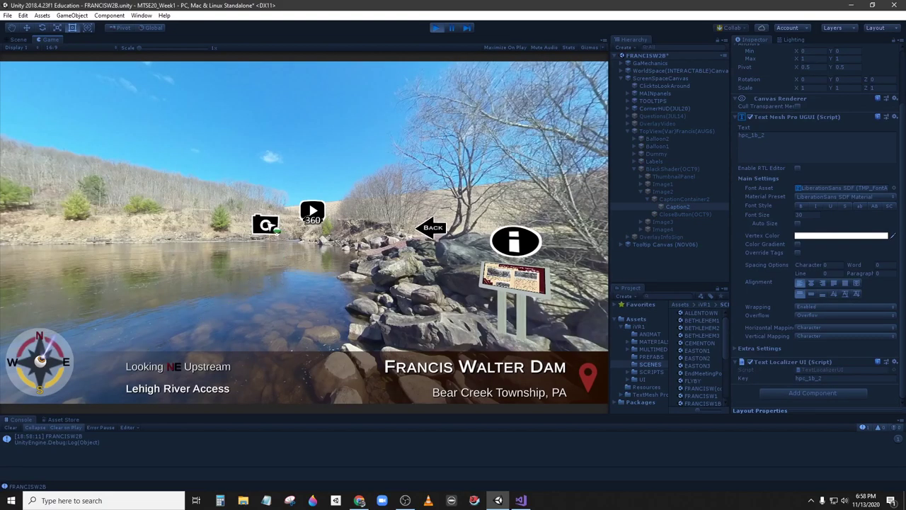
pyautogui.click(40, 361)
pyautogui.click(98, 352)
pyautogui.click(244, 309)
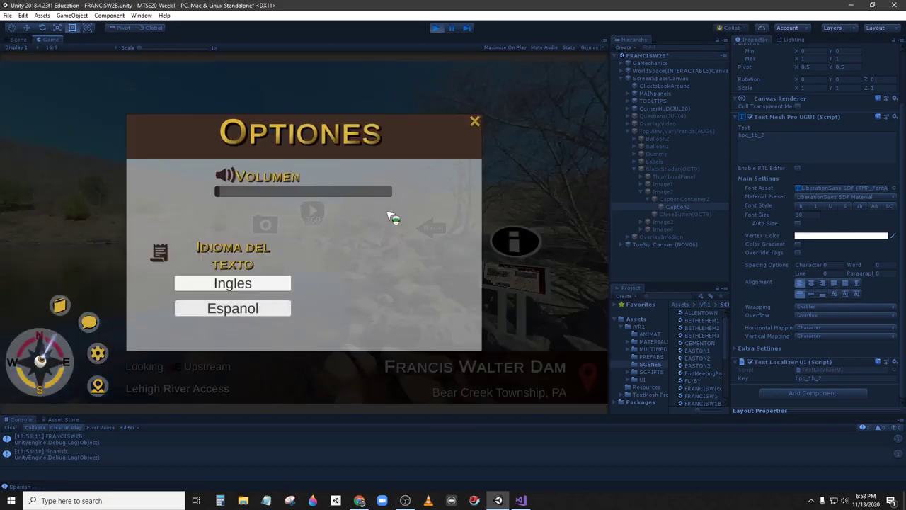
pyautogui.click(475, 121)
# Step: Open marker 2's gallery and enlarge the spillway and handwritten document photos to check their Spanish captions
pyautogui.click(263, 224)
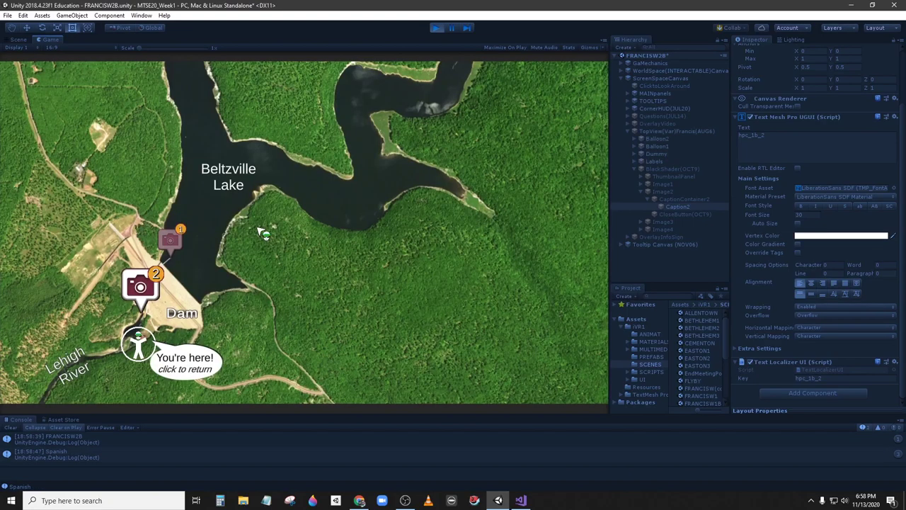
pyautogui.click(140, 284)
pyautogui.click(374, 180)
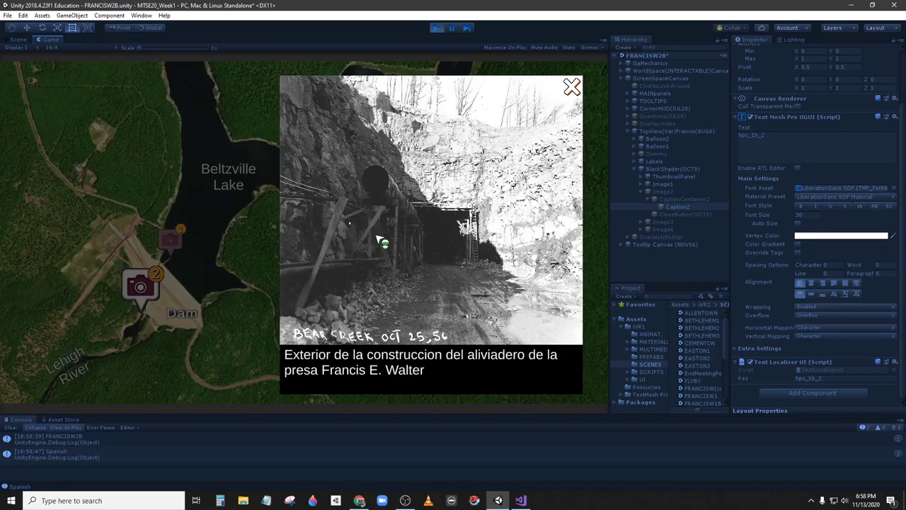
pyautogui.click(571, 87)
pyautogui.click(458, 212)
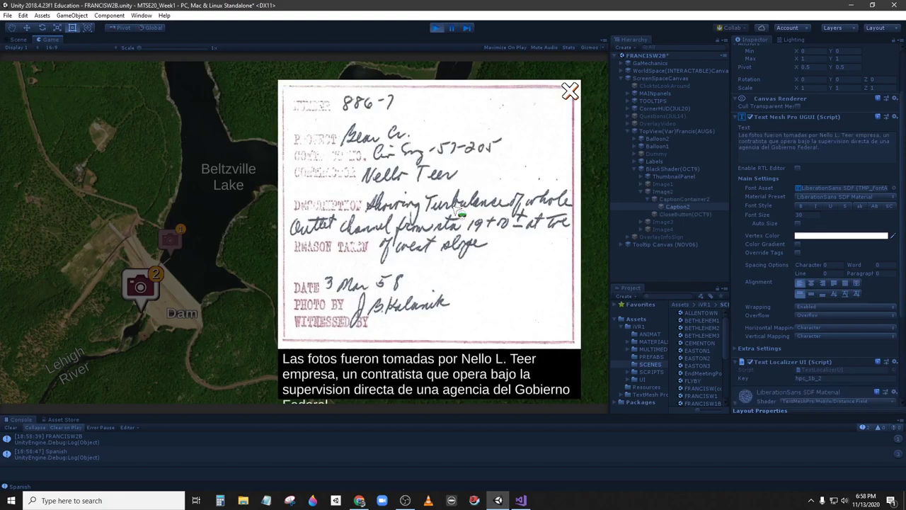